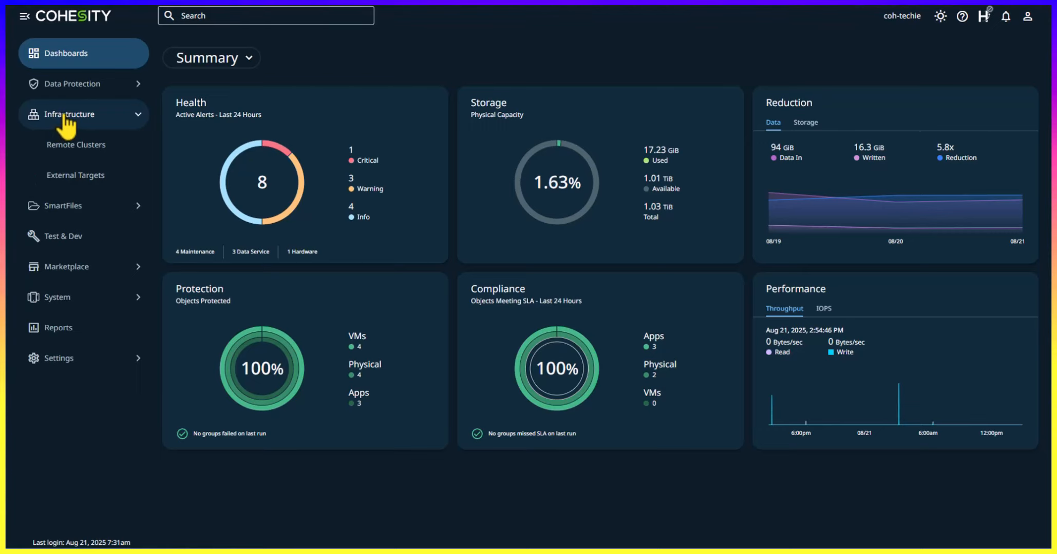
# Start registering a new external target for archival with NAS as the storage type
pyautogui.click(74, 178)
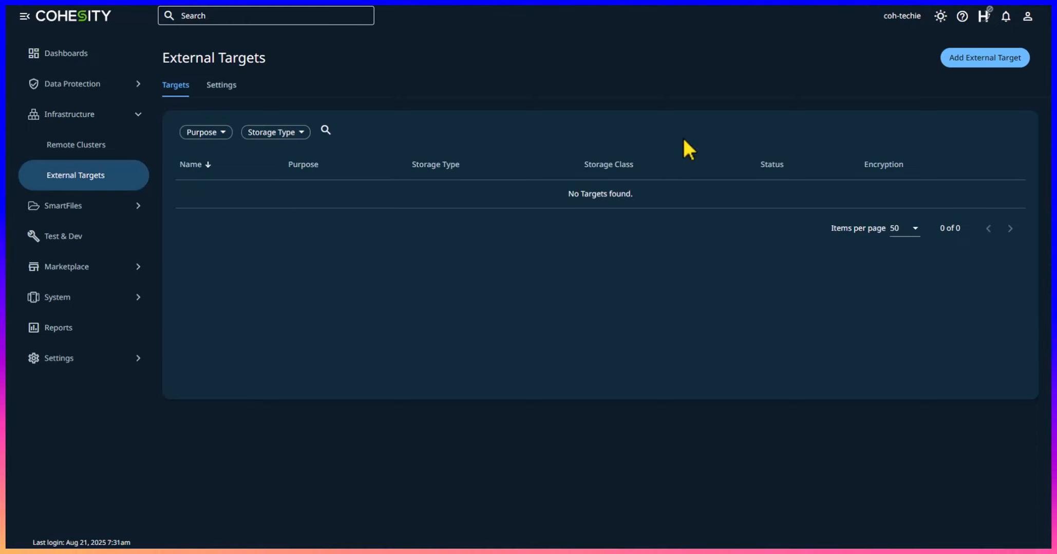
pyautogui.click(961, 59)
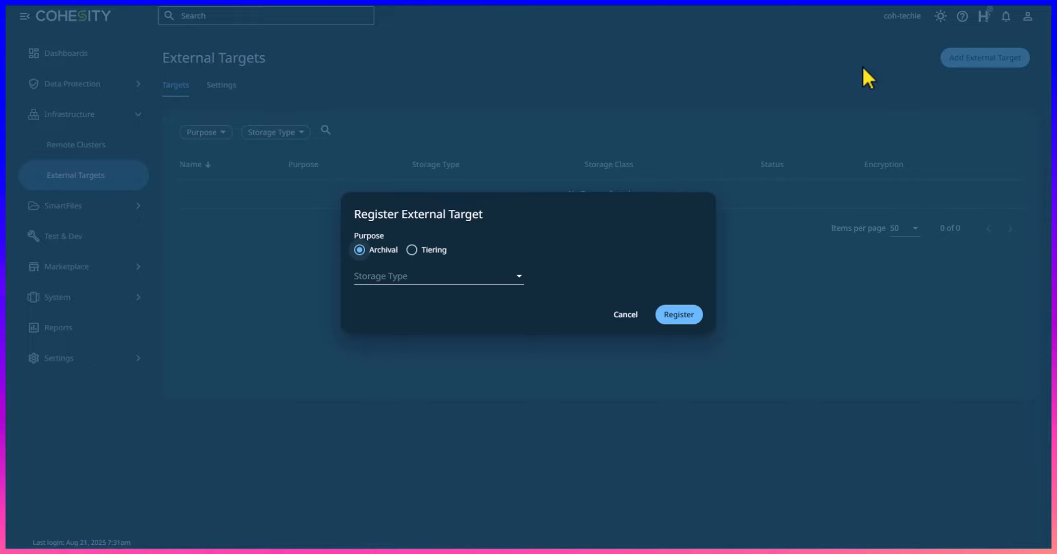
pyautogui.click(489, 276)
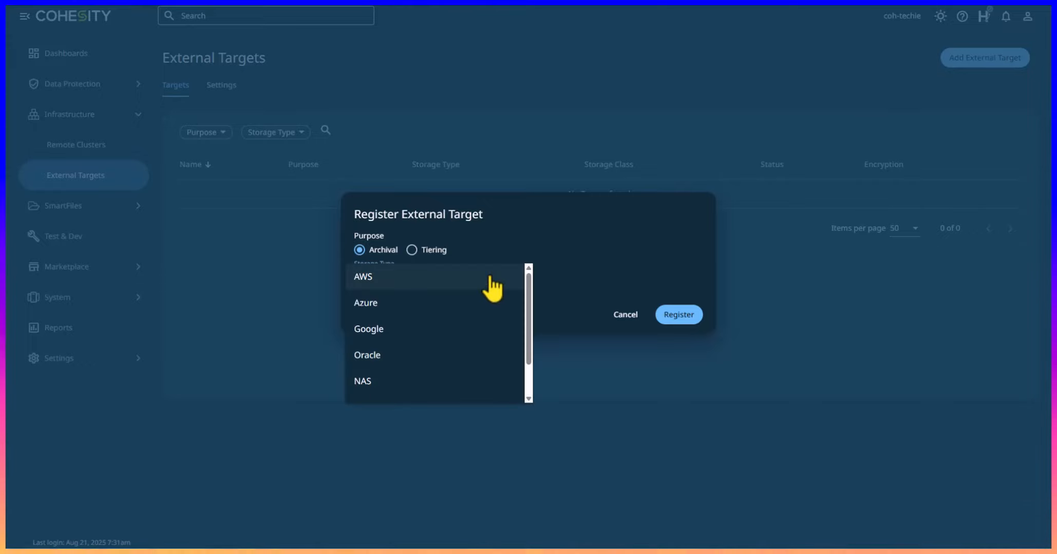
pyautogui.click(454, 386)
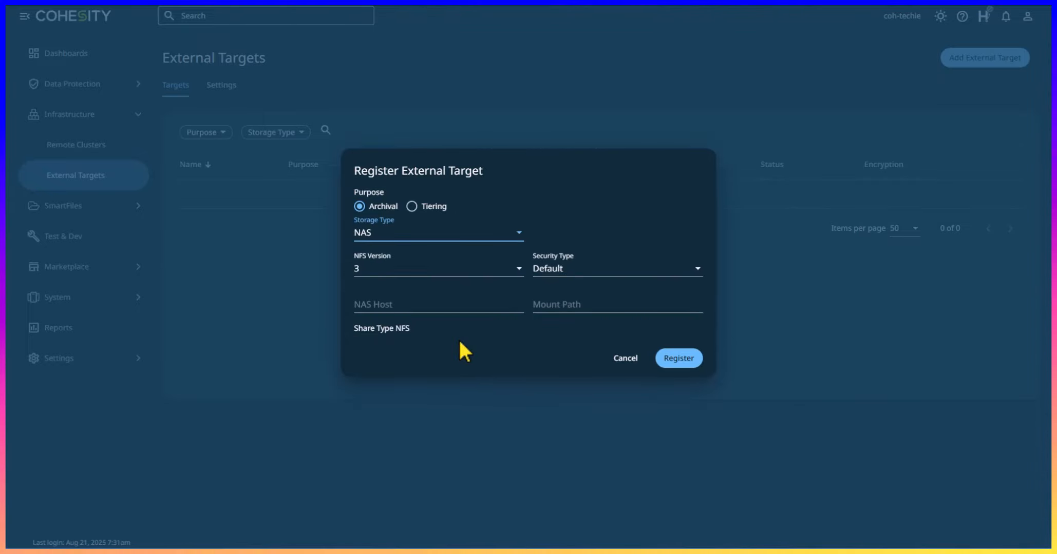
# Keep the target's NFS version at 3 and set its security type to System
pyautogui.click(456, 272)
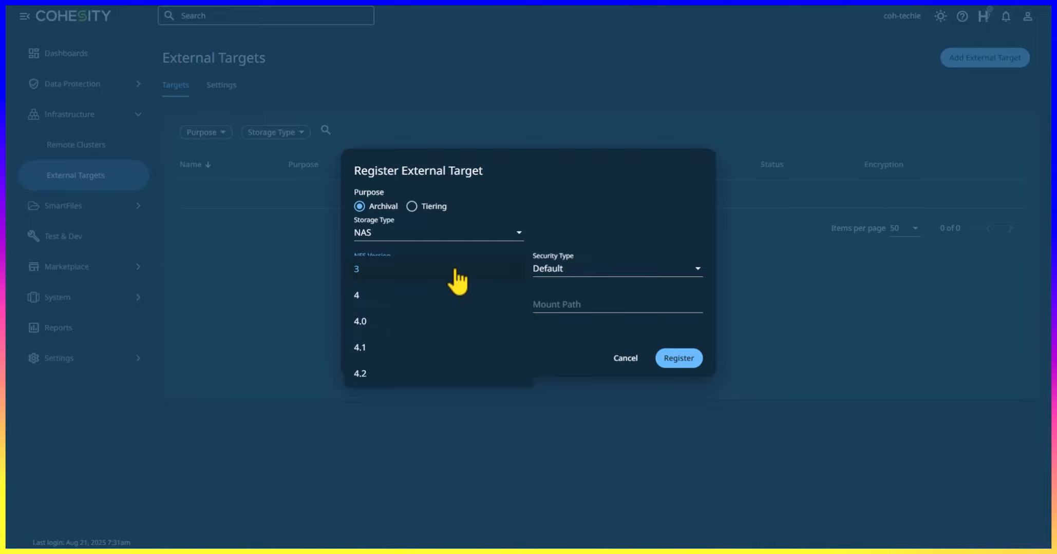
pyautogui.click(454, 269)
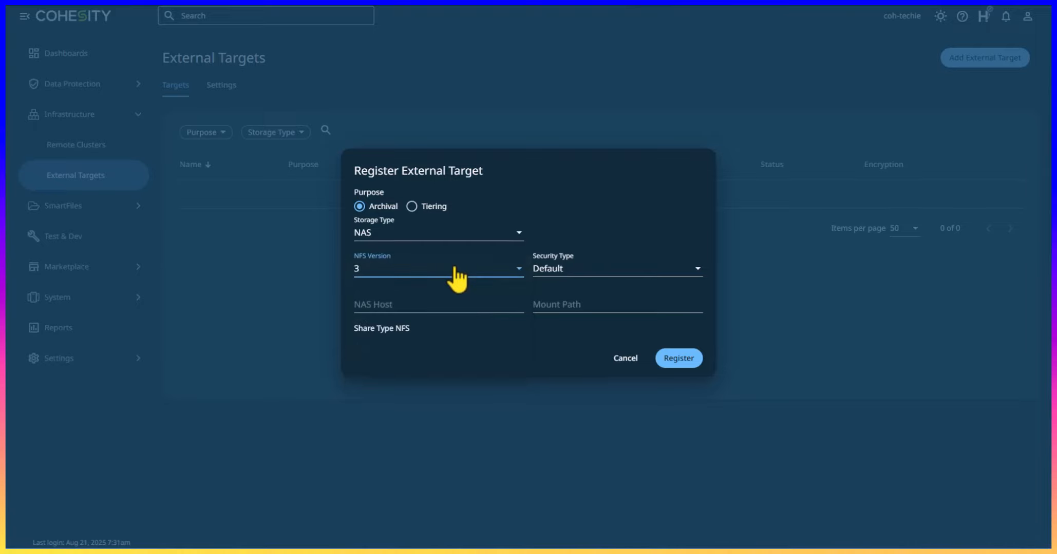
pyautogui.click(589, 269)
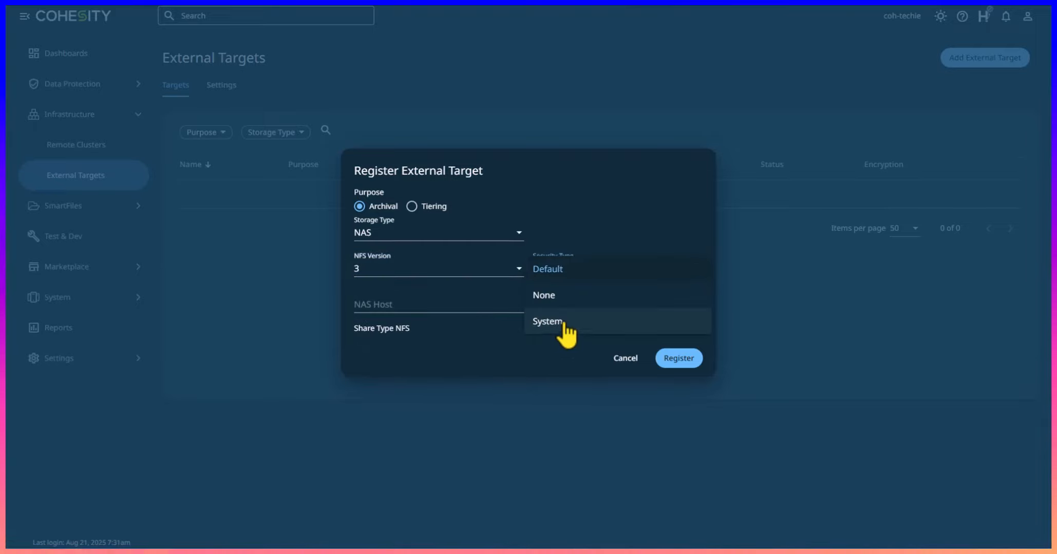
pyautogui.click(563, 323)
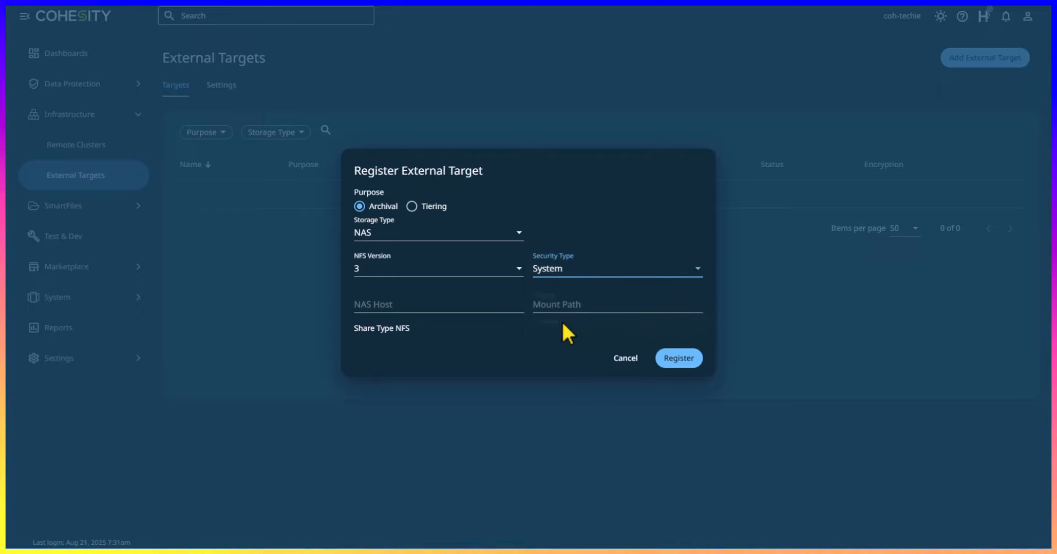
# Enter NAS host 10.0.0.150, mount path nfs_cohesity_weekly_archive and external target name weekly
pyautogui.click(416, 307)
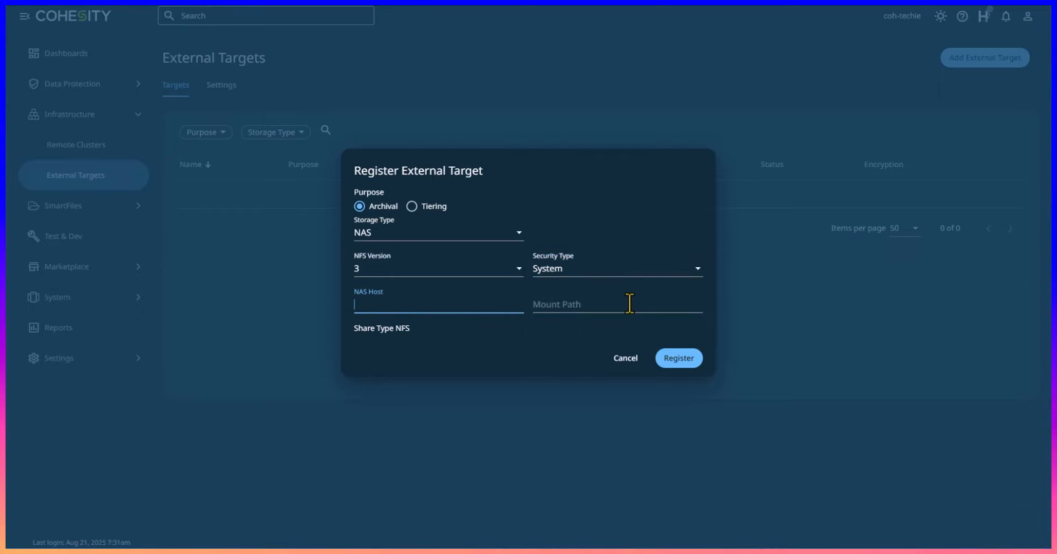
pyautogui.write('10.0.0.150')
pyautogui.rightClick(556, 303)
pyautogui.click(577, 367)
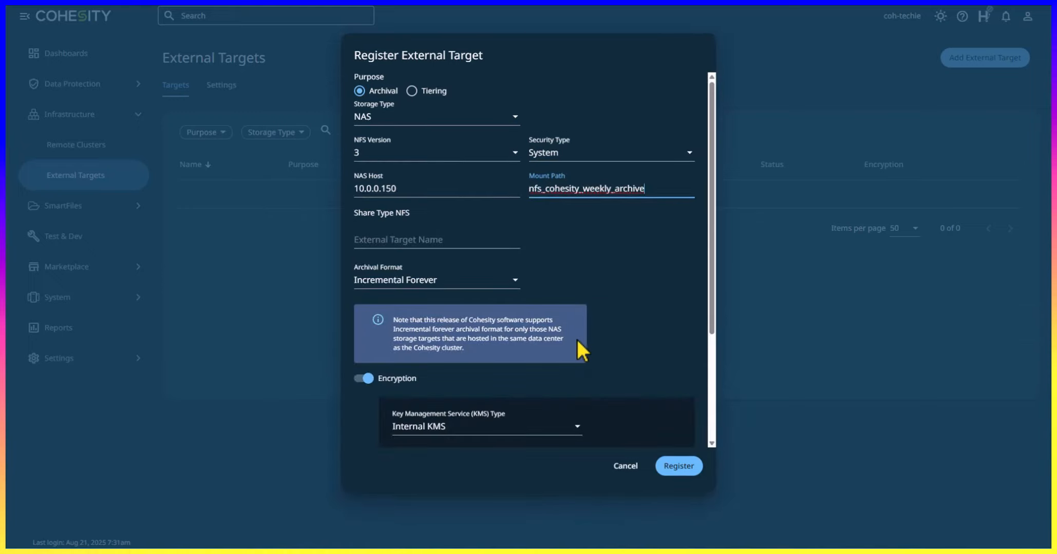
pyautogui.click(452, 240)
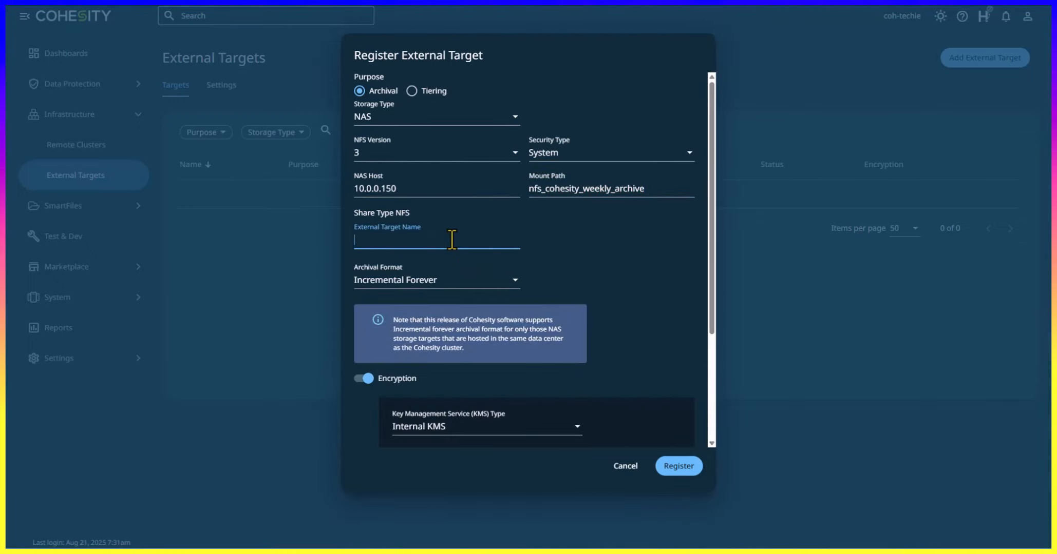
pyautogui.write('weekly')
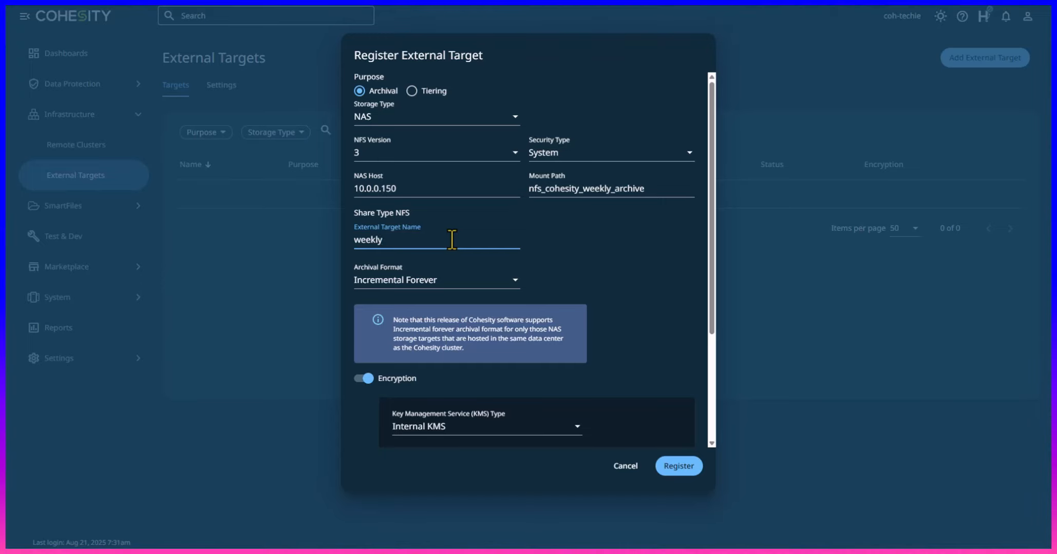
# Examine the available archival formats and the explanation of Incremental Forever
pyautogui.click(449, 287)
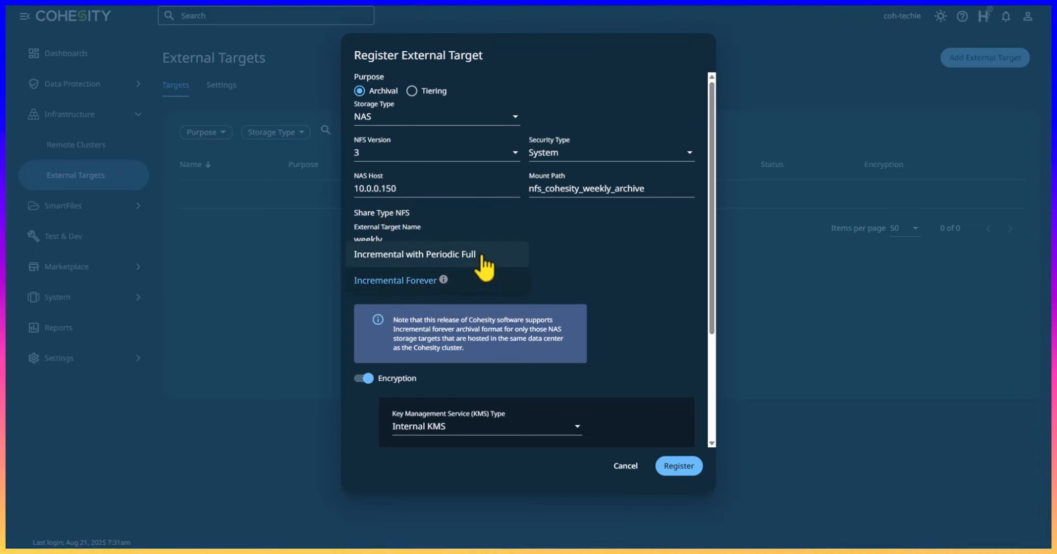
pyautogui.moveTo(444, 282)
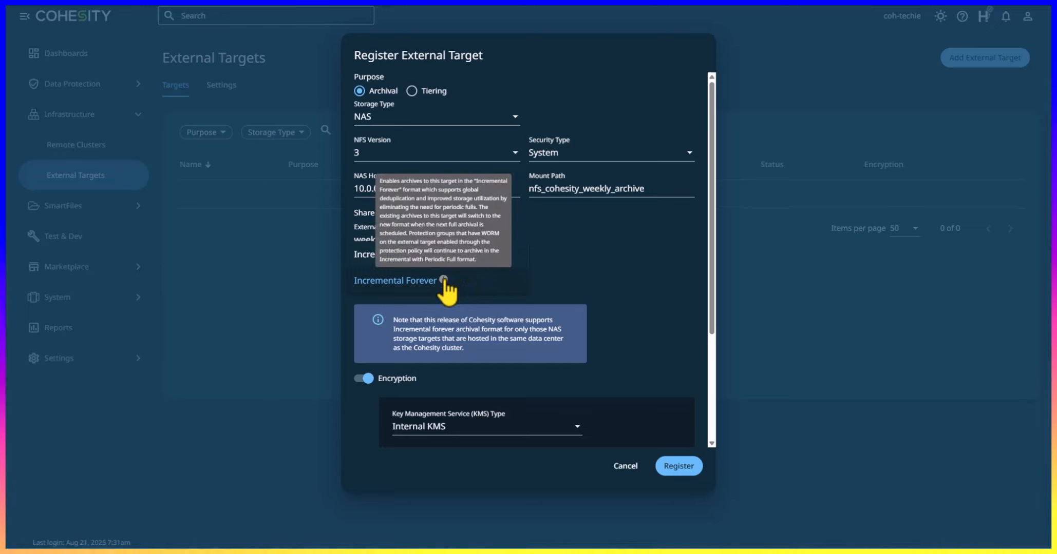
pyautogui.click(623, 258)
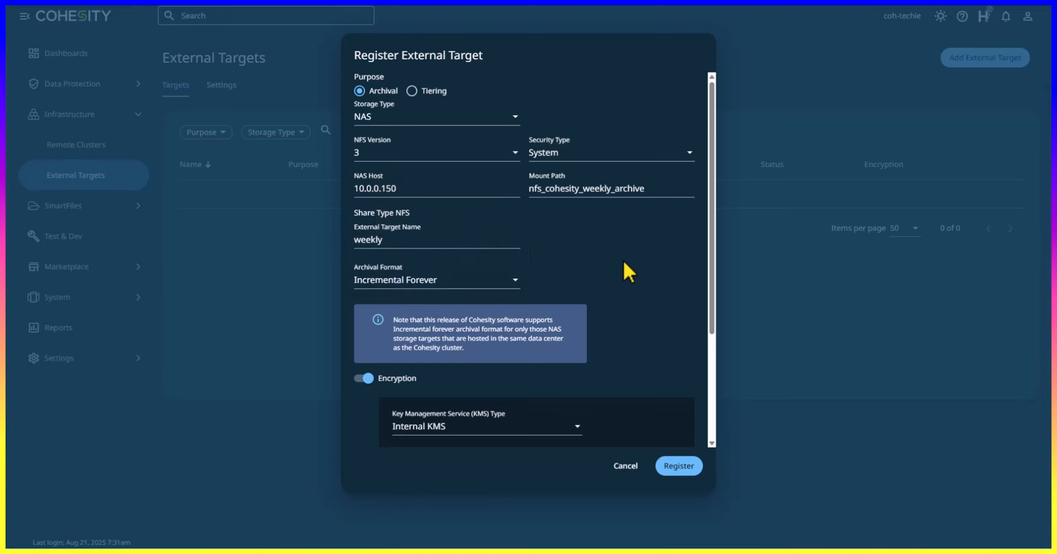
# Try to enable additional security by managing the encryption key manually, and cancel the request
pyautogui.scroll(-3, 624, 261)
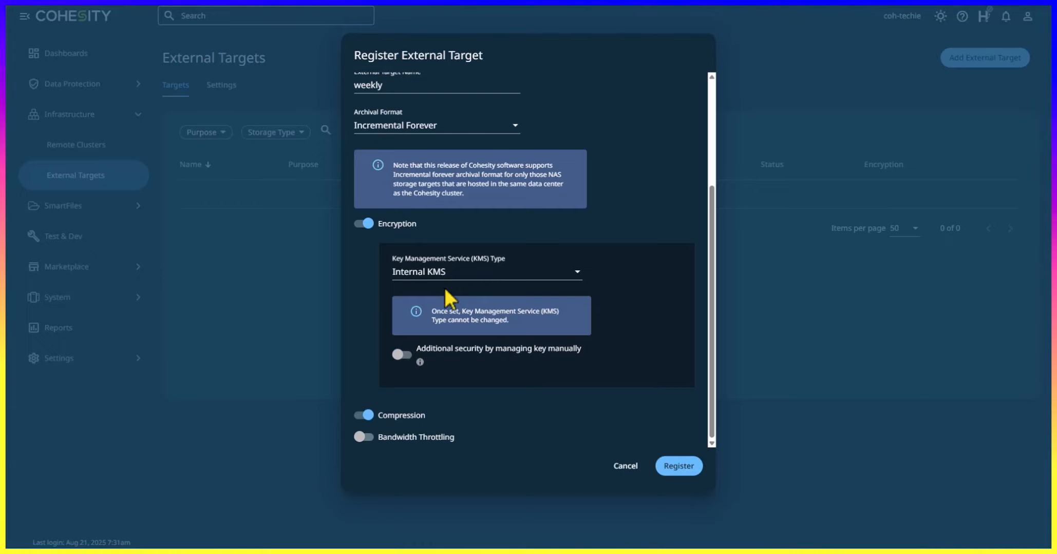
pyautogui.click(401, 355)
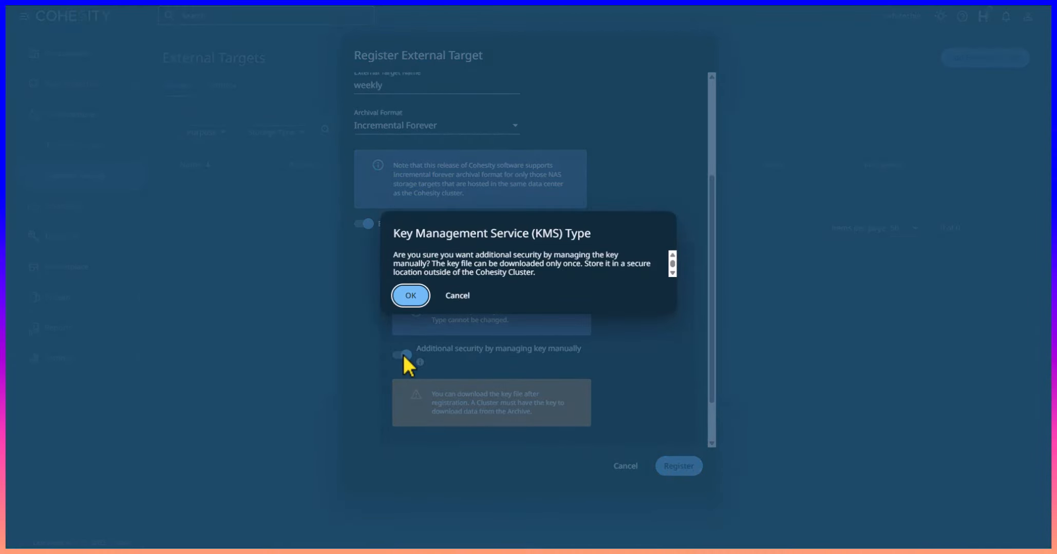
pyautogui.click(455, 297)
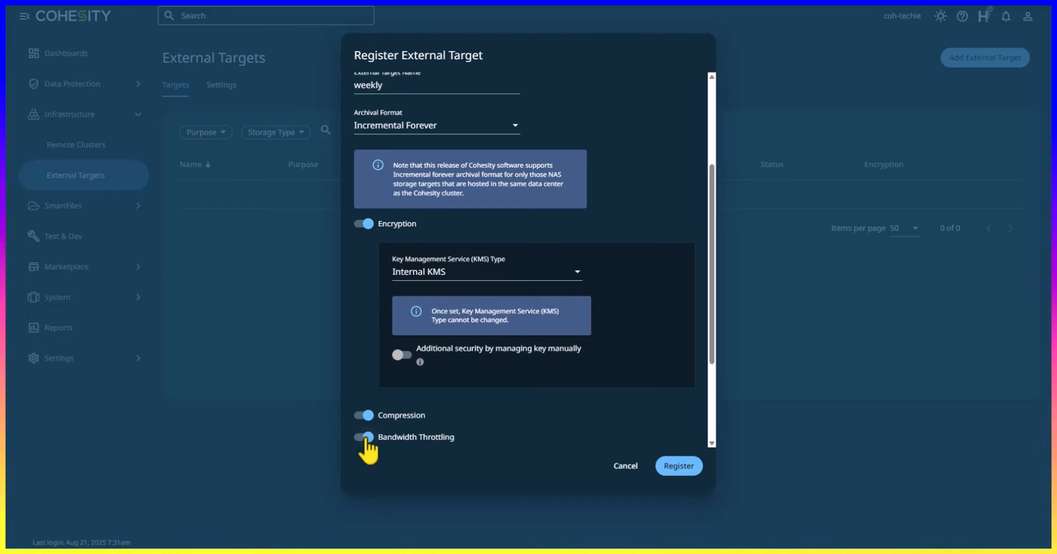
# Try out bandwidth throttling with an added rule and a Download rule that includes Tuesday and Wednesday, and switch throttling off
pyautogui.scroll(-3, 509, 411)
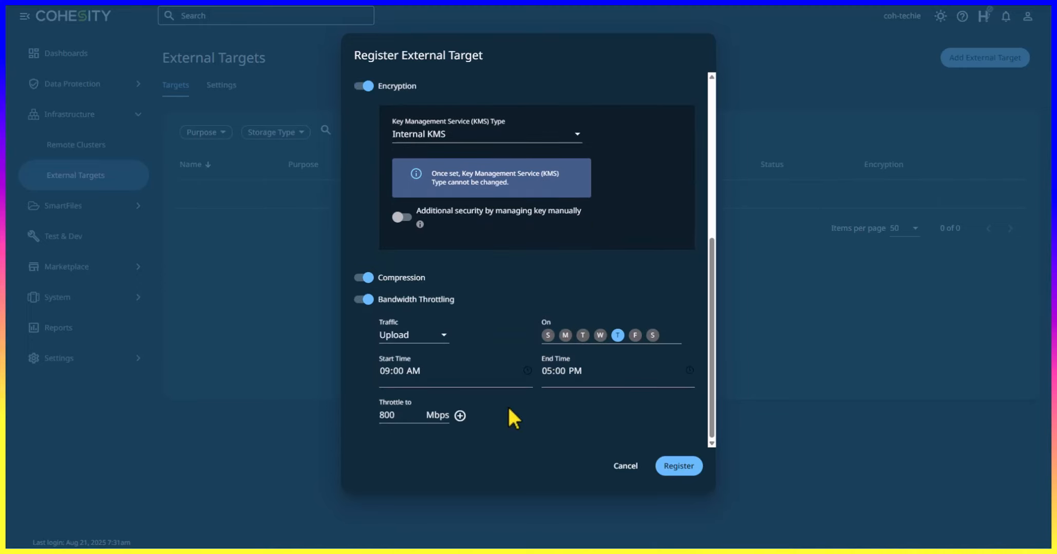
pyautogui.click(460, 416)
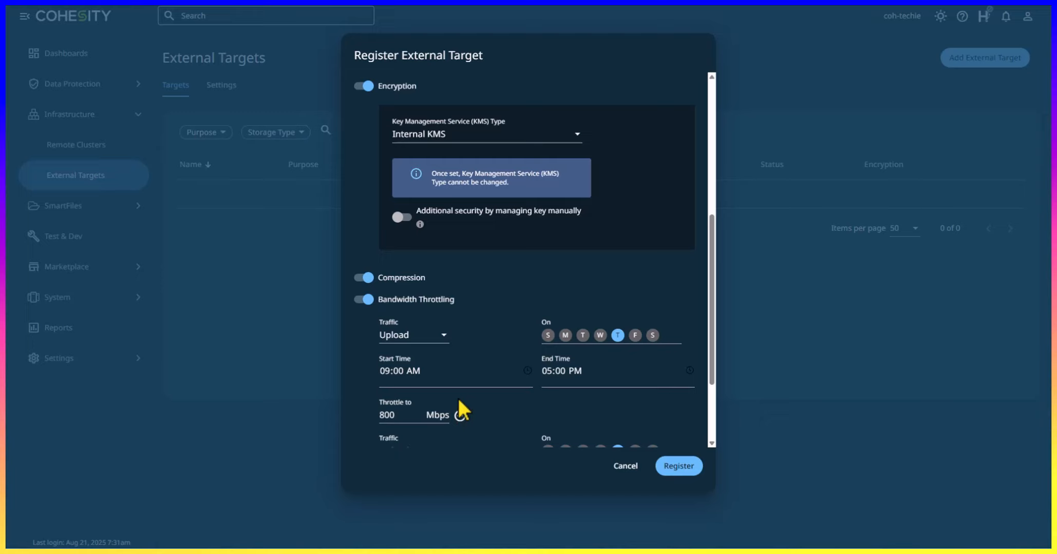
pyautogui.click(438, 336)
pyautogui.click(420, 361)
pyautogui.click(584, 335)
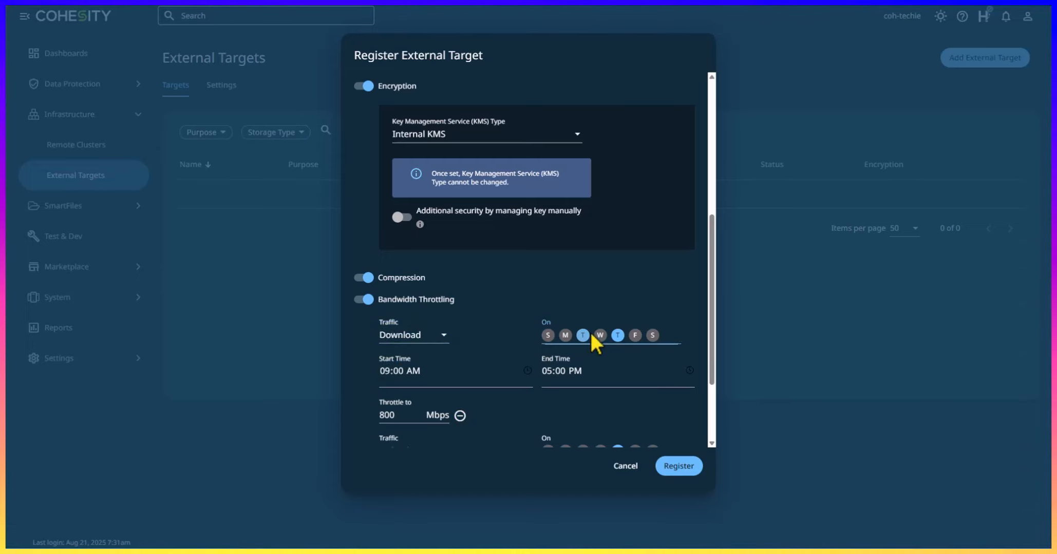
pyautogui.click(601, 335)
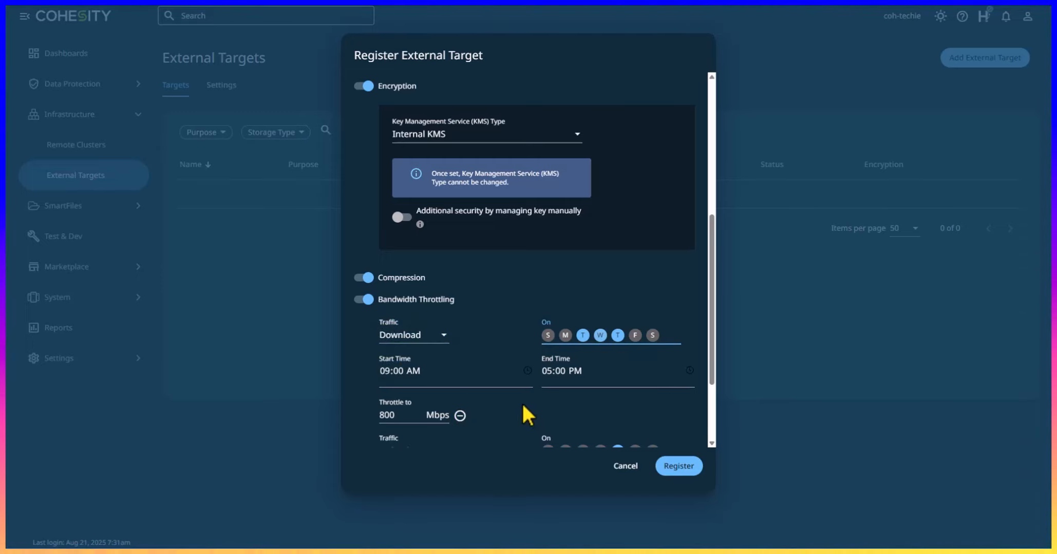
pyautogui.scroll(-3, 522, 405)
pyautogui.scroll(3, 522, 406)
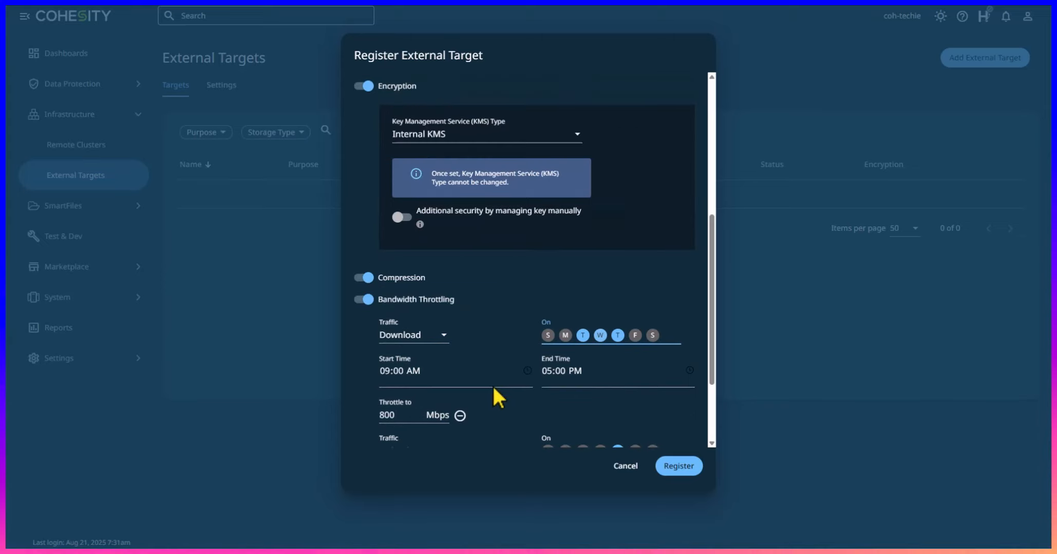
pyautogui.click(364, 300)
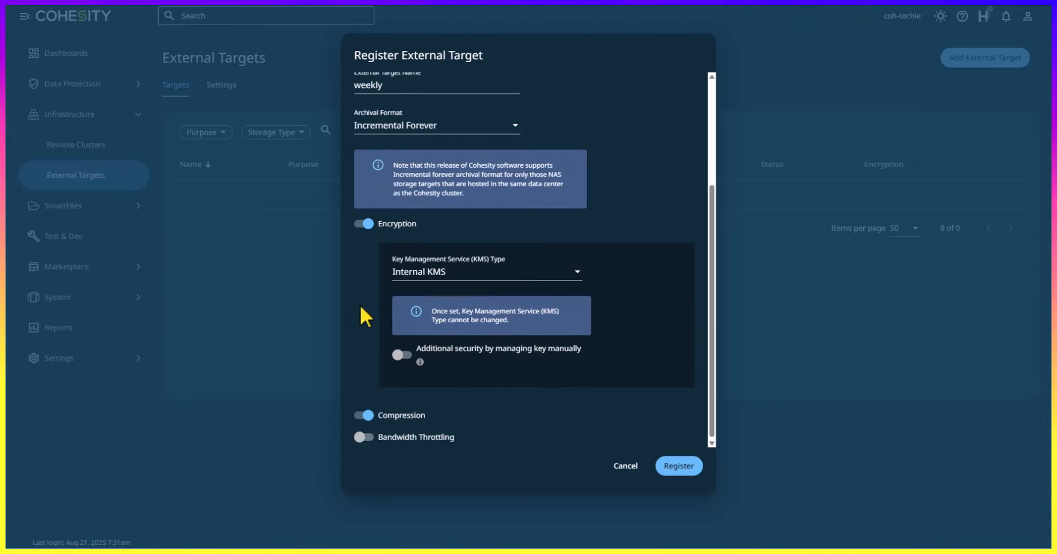
# Register the weekly target with mount path /volume1/nfs_cohesity_weekly_archive/ and return to the external targets list
pyautogui.click(679, 467)
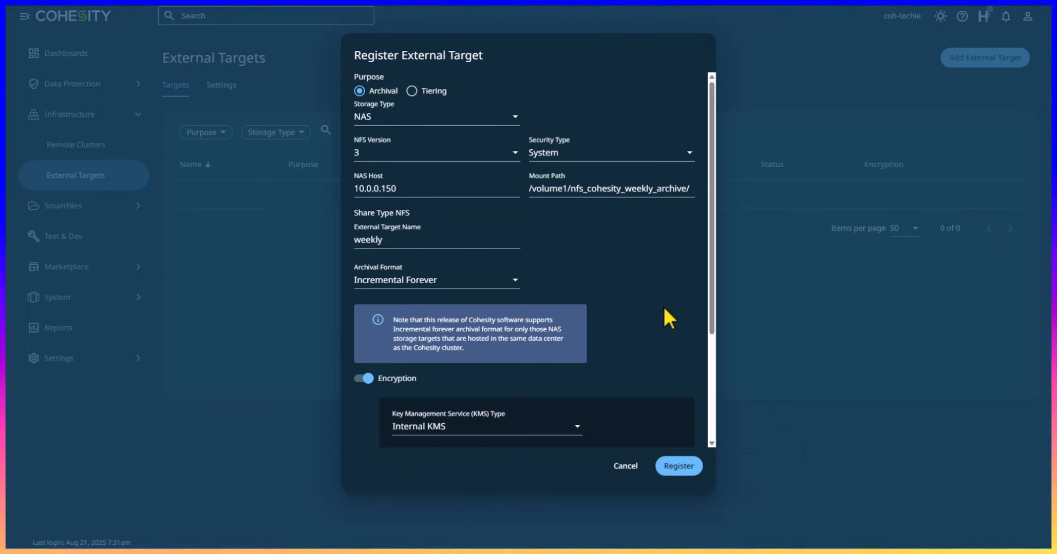
pyautogui.click(678, 466)
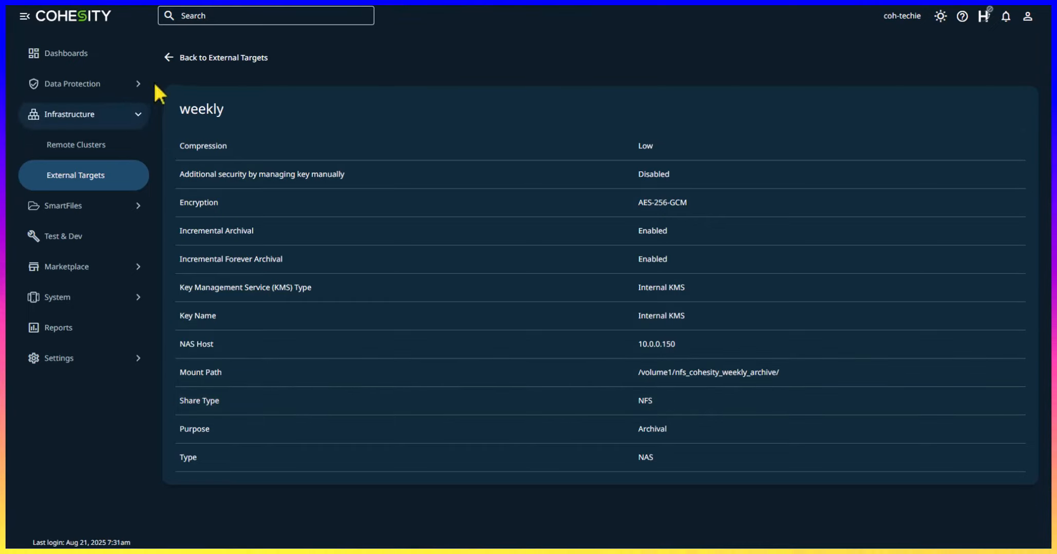
pyautogui.click(170, 58)
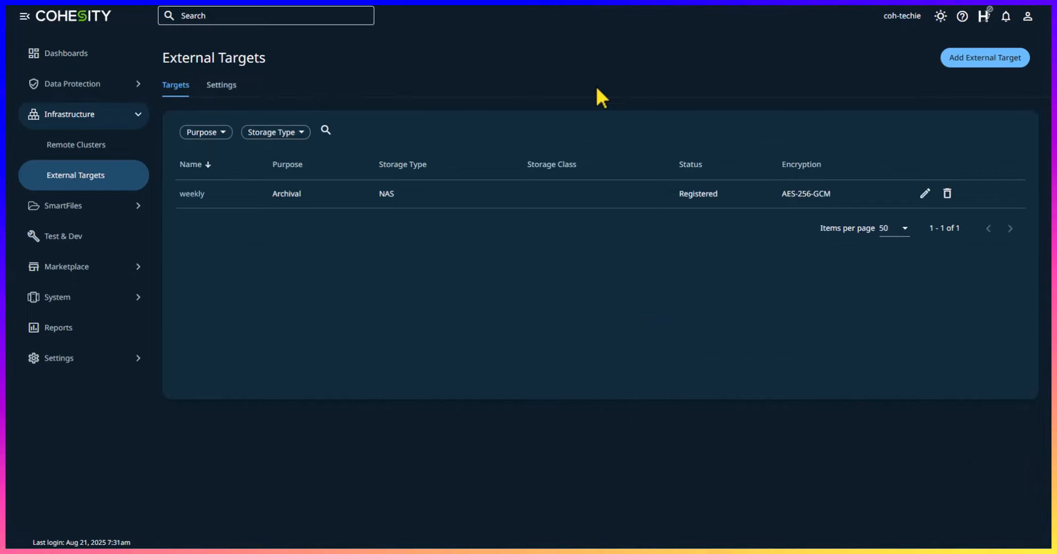
# Begin registering a second archival external target that uses NAS storage
pyautogui.click(993, 60)
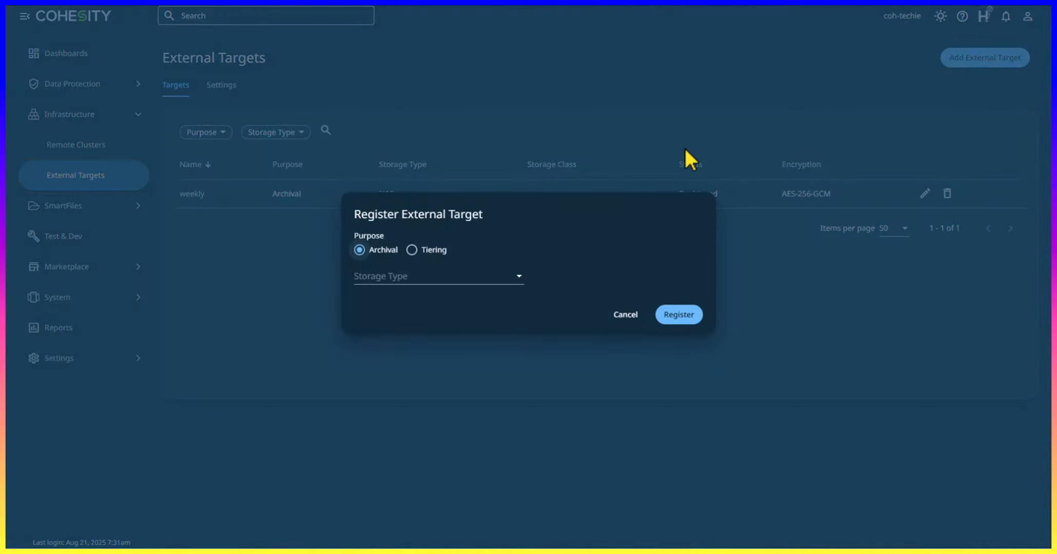
pyautogui.click(419, 282)
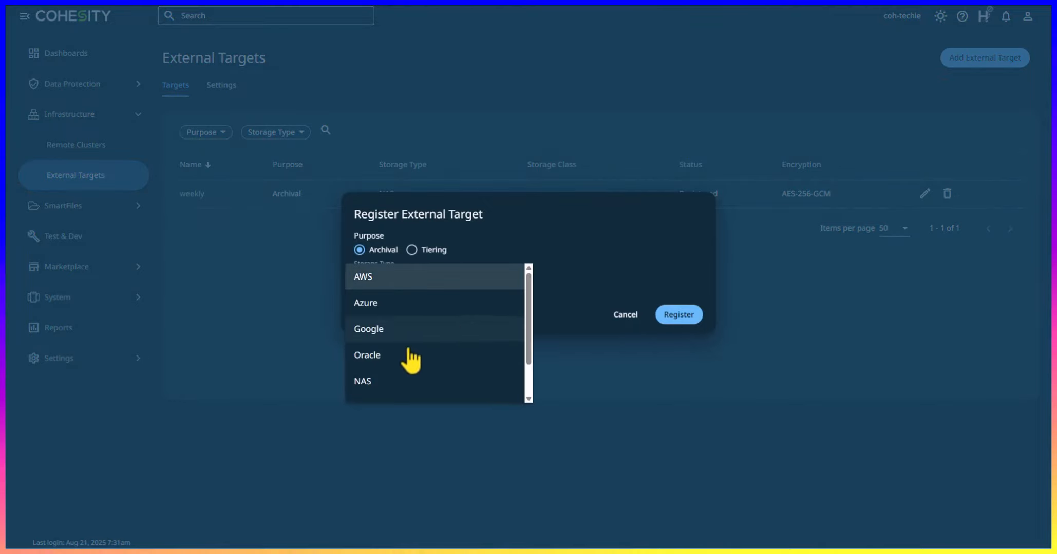
pyautogui.click(405, 381)
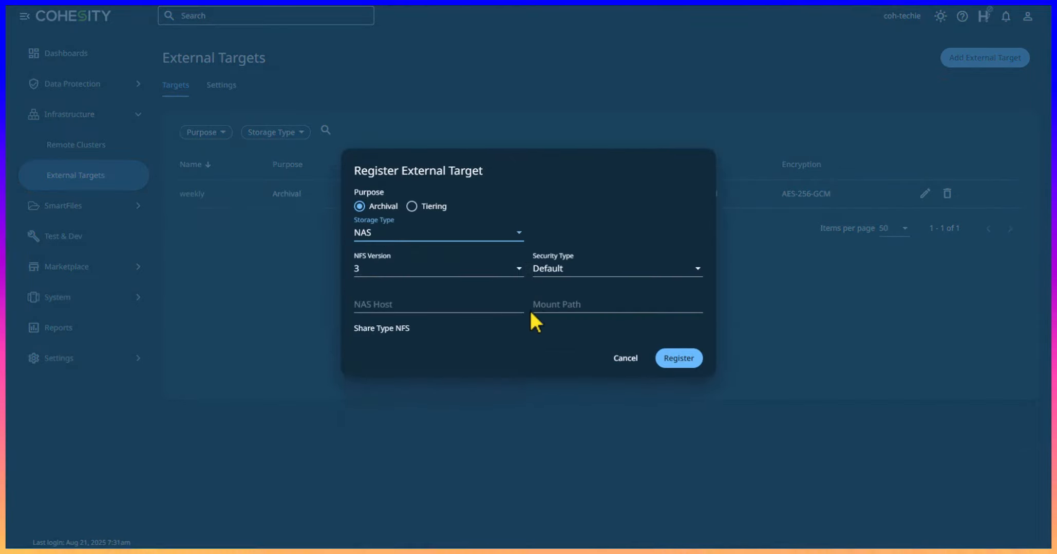
# Register the second target with NAS host 10.0.0.150, mount path /volume1/nfs_cohesity_daily and name nfs_daily
pyautogui.click(467, 306)
pyautogui.write('10.0.0.150')
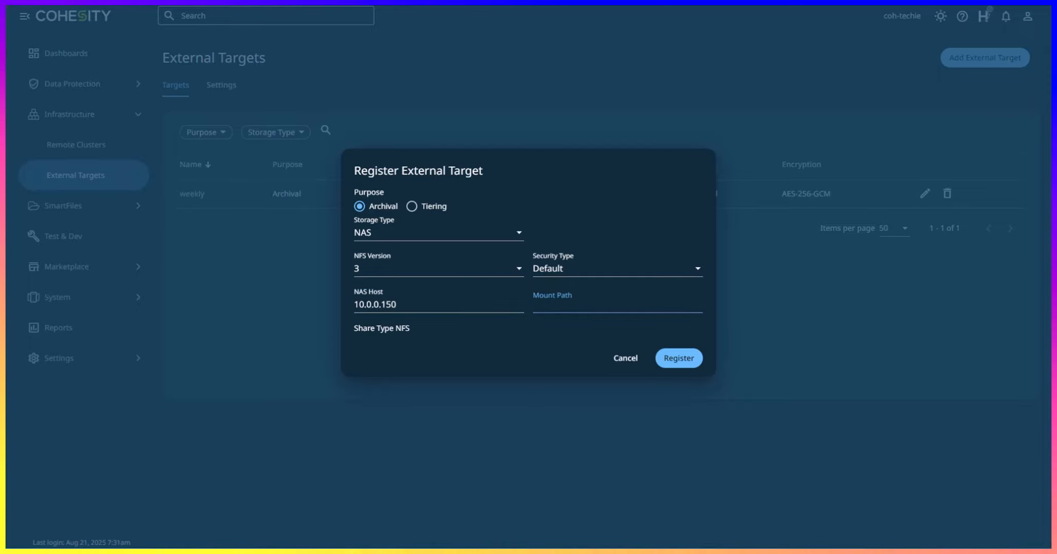
pyautogui.write('/volume1/nfs_cohesity_daily')
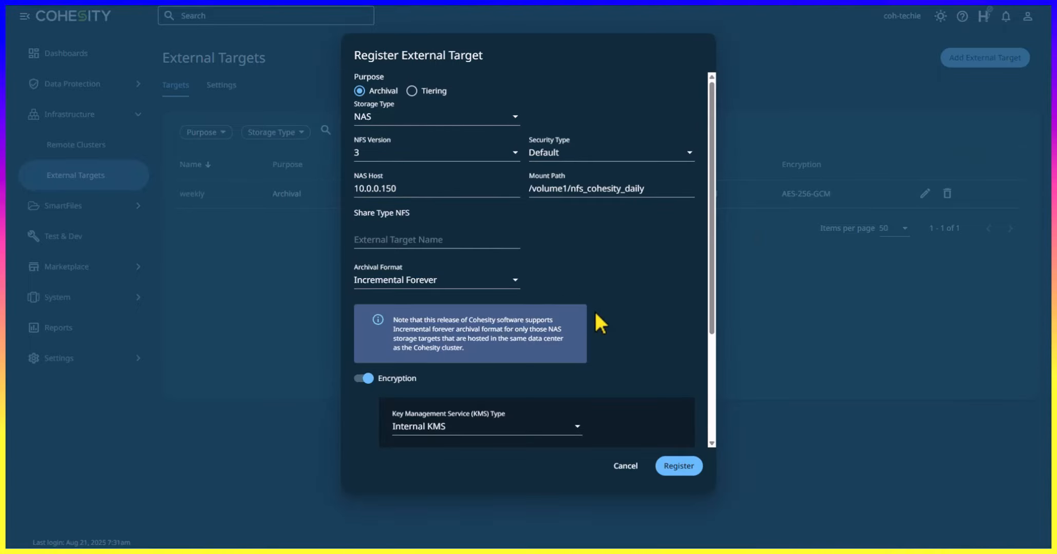
pyautogui.click(485, 242)
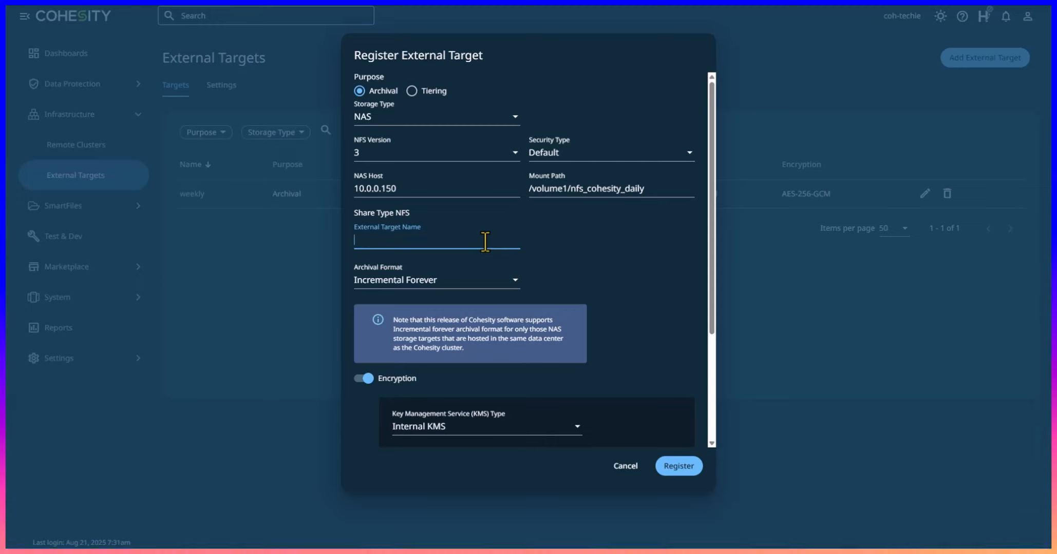
pyautogui.write('nfs_daily')
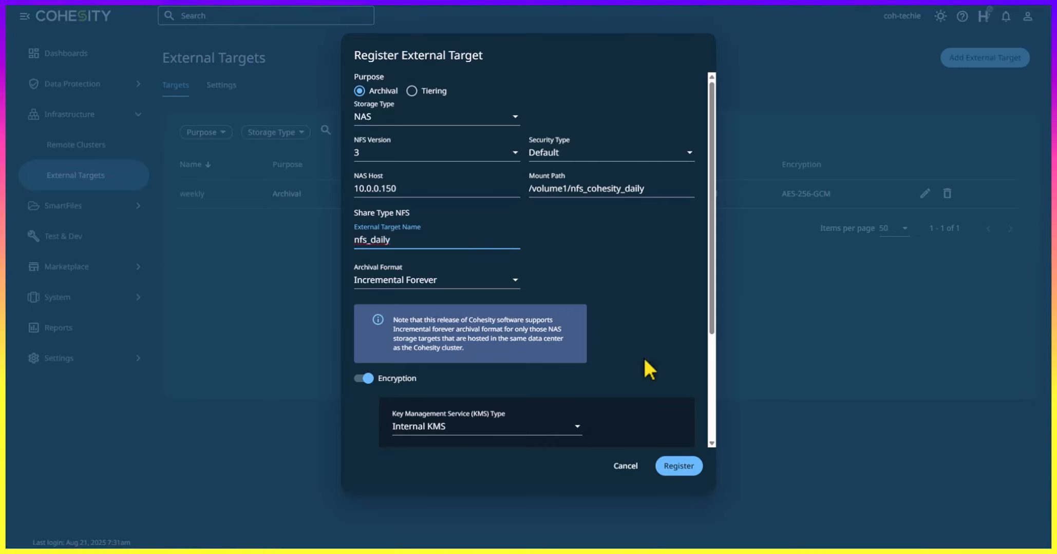
pyautogui.scroll(-3, 645, 359)
pyautogui.click(678, 466)
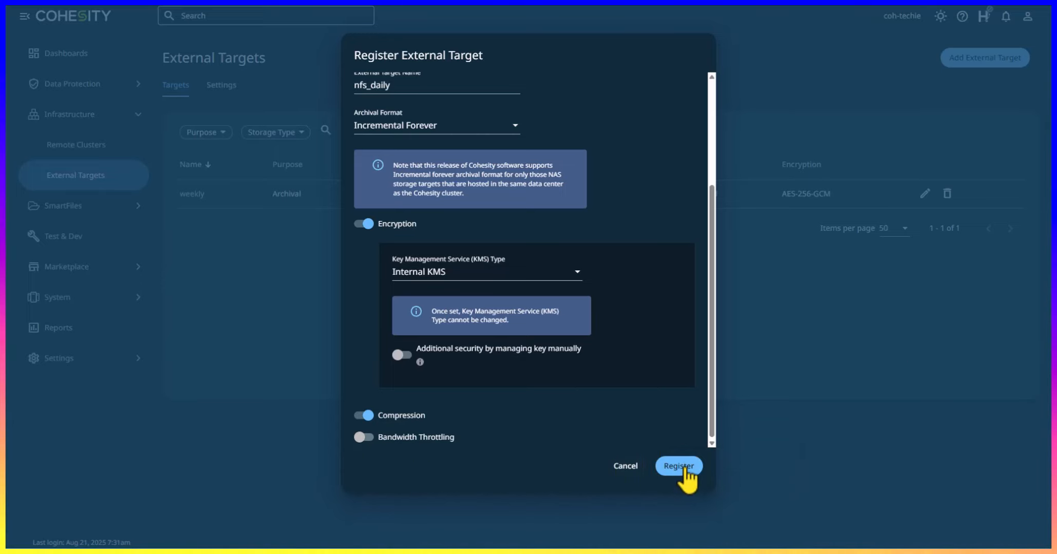
# Submit the nfs_daily target registration and return to the external targets list
pyautogui.click(683, 467)
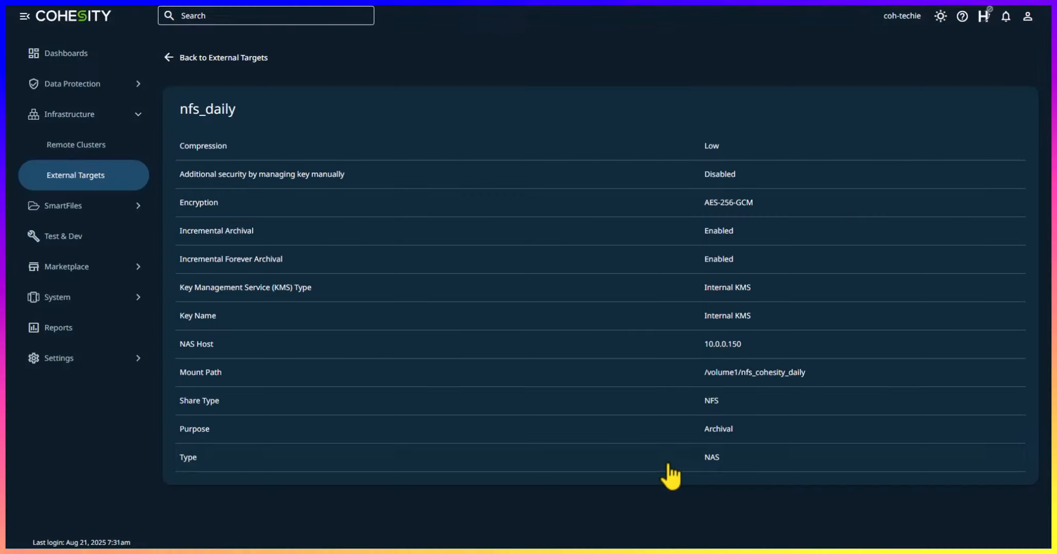
pyautogui.click(169, 58)
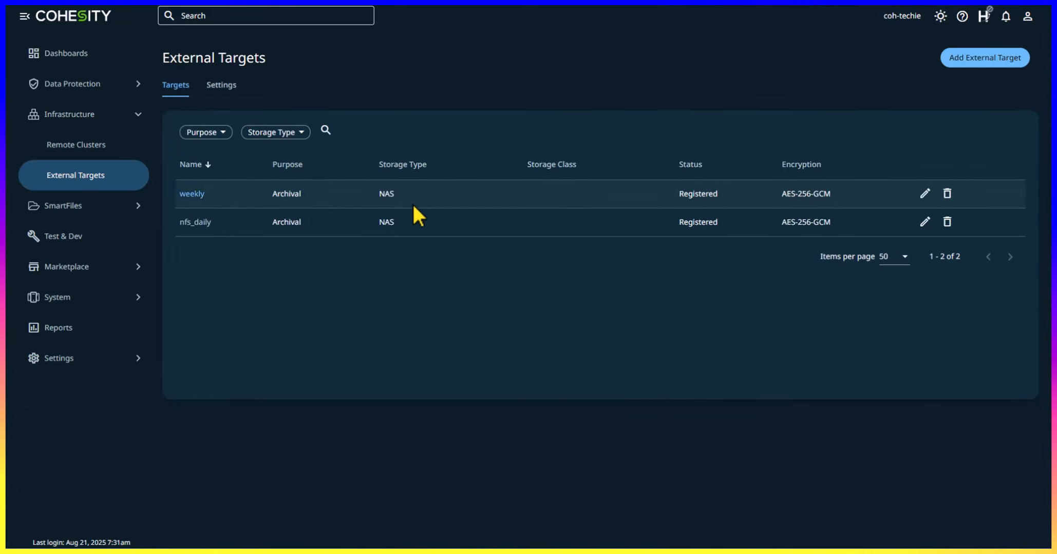
# Rename the weekly external target to nfs_weekly, save it and return to the external targets list
pyautogui.click(924, 193)
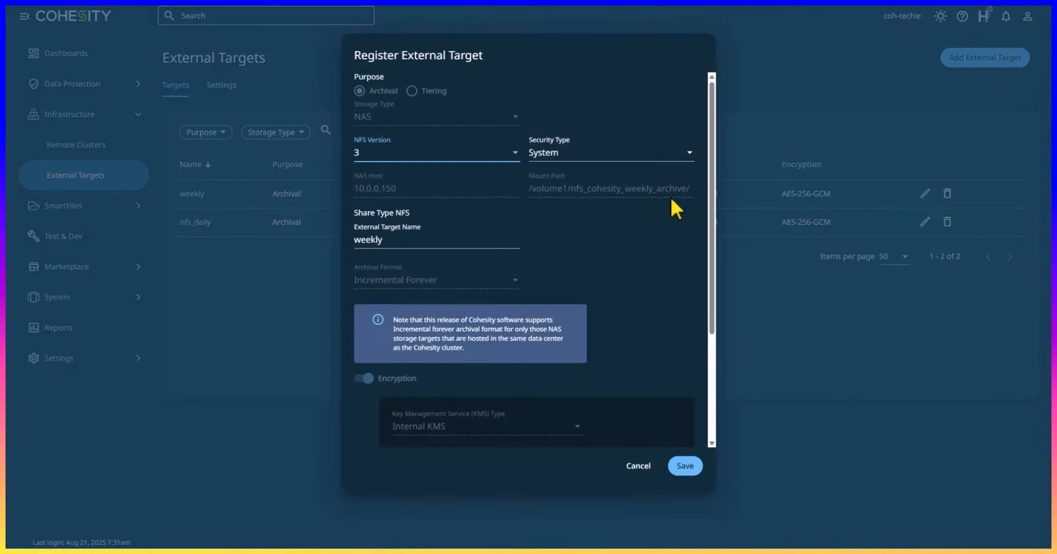
pyautogui.click(354, 241)
pyautogui.write('nfs_')
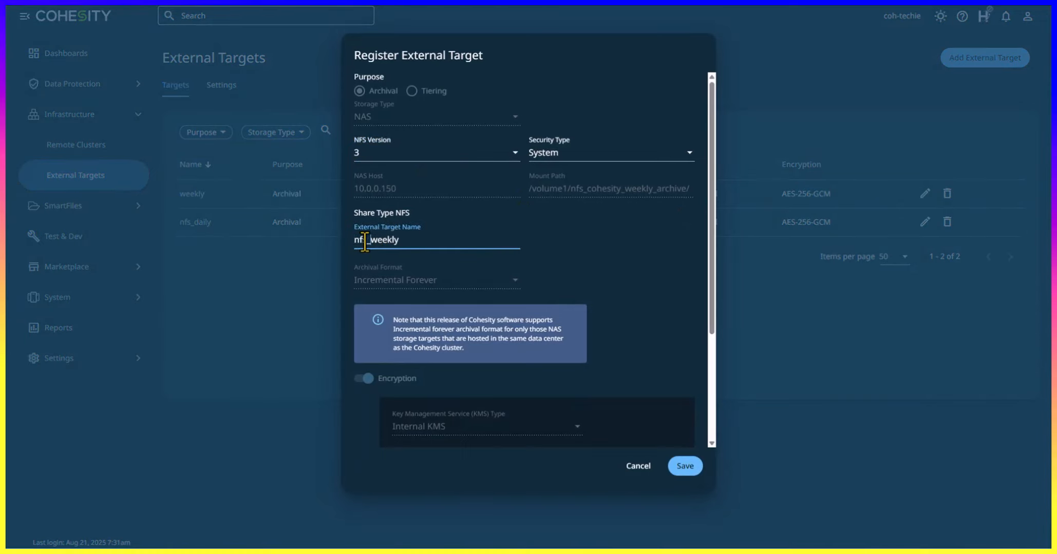
pyautogui.click(686, 467)
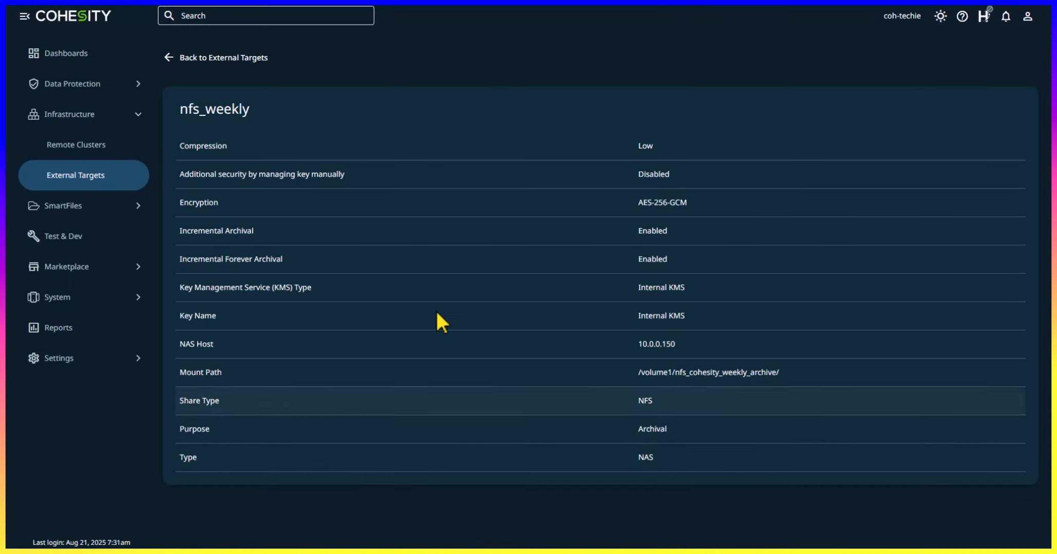
pyautogui.click(174, 59)
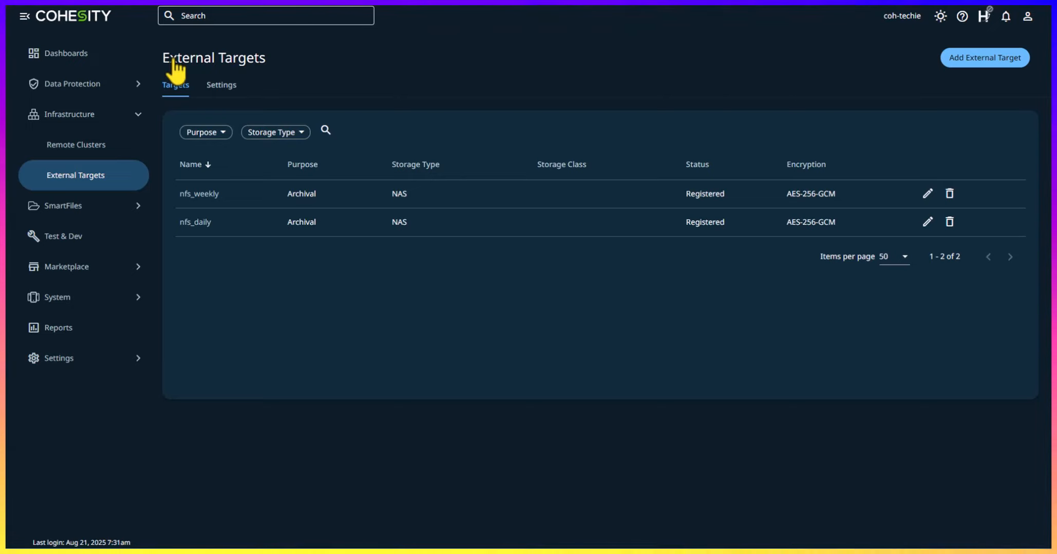
# Open the 12 Hours data protection policy for editing
pyautogui.click(89, 87)
pyautogui.click(66, 205)
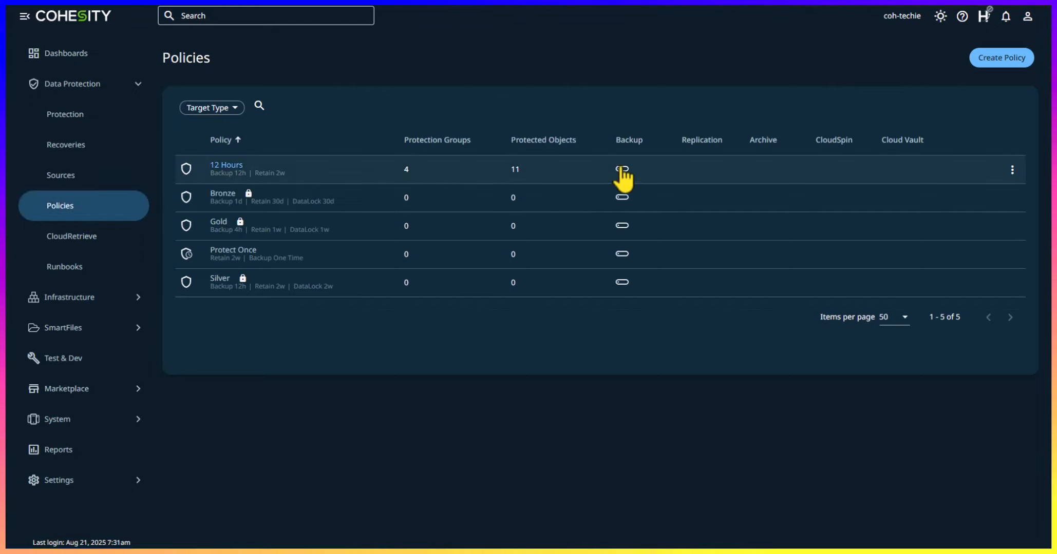
pyautogui.click(1012, 170)
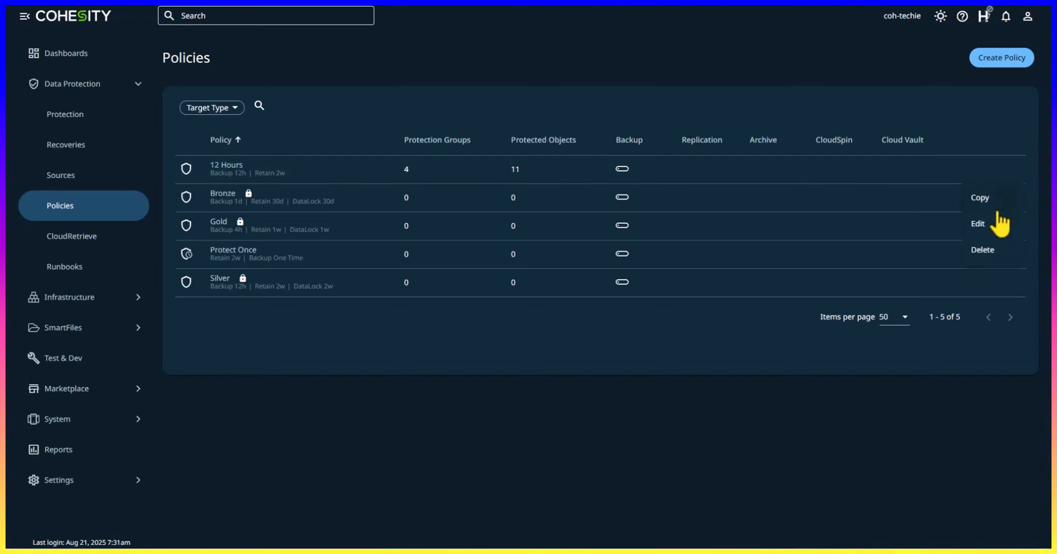
pyautogui.click(980, 225)
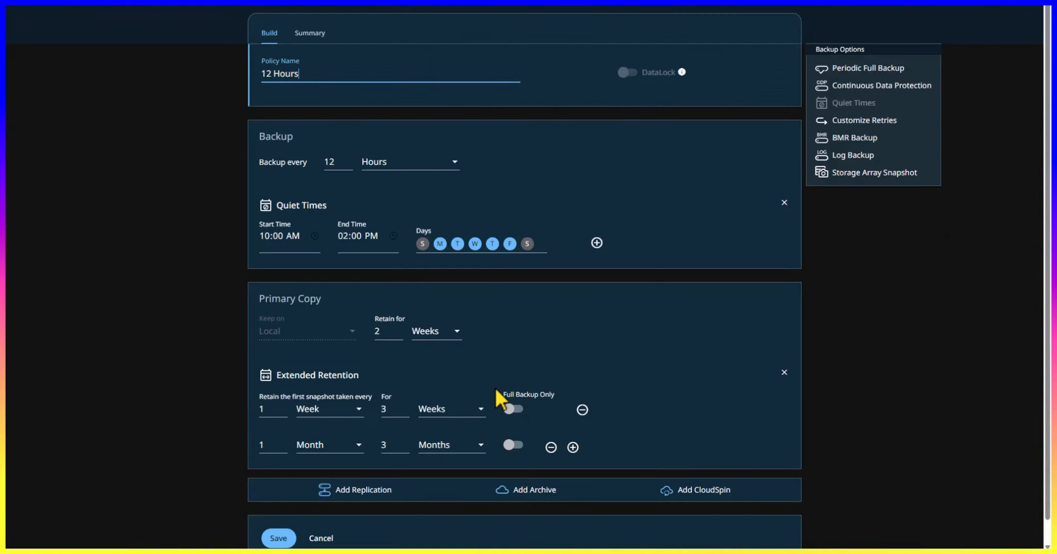
pyautogui.scroll(-1, 495, 390)
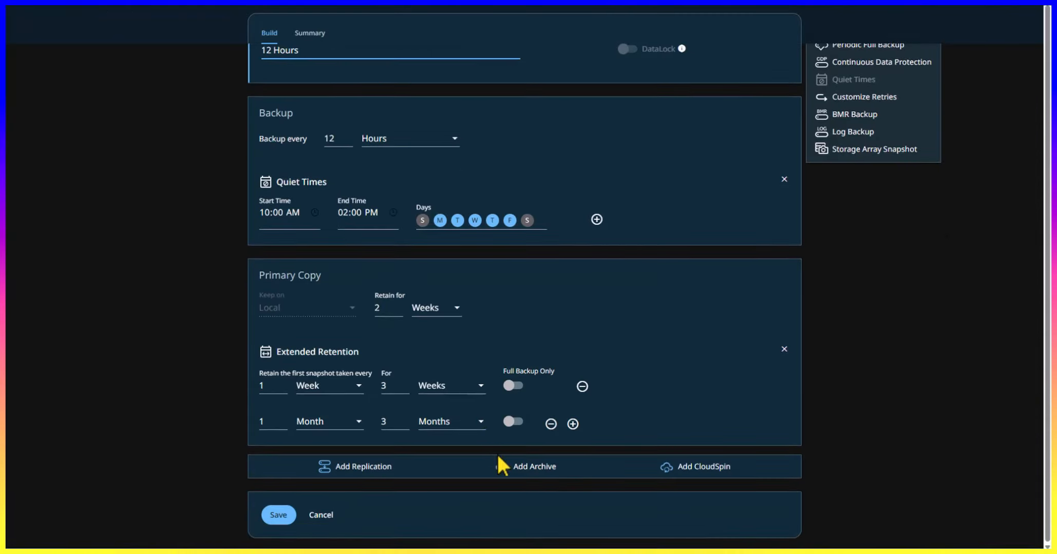
# Add an archive to nfs_daily in the policy and schedule it for every 1 day
pyautogui.click(535, 470)
pyautogui.scroll(-4, 537, 462)
pyautogui.click(370, 411)
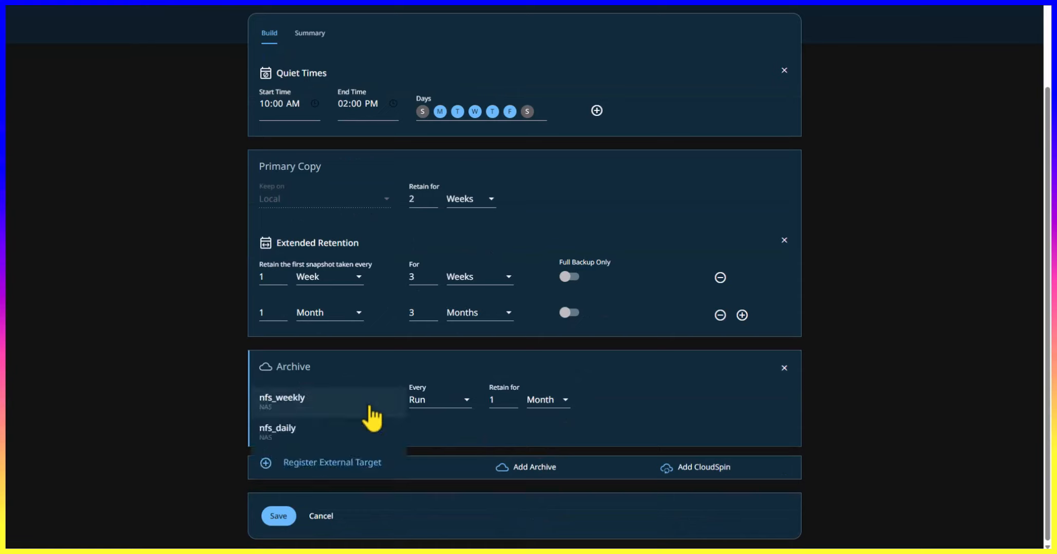
pyautogui.click(295, 434)
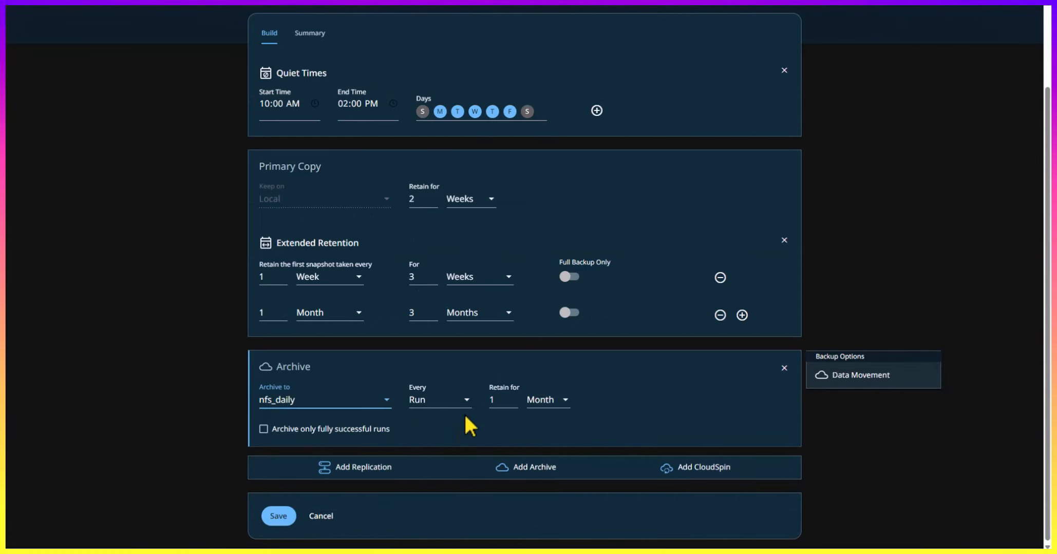
pyautogui.click(439, 403)
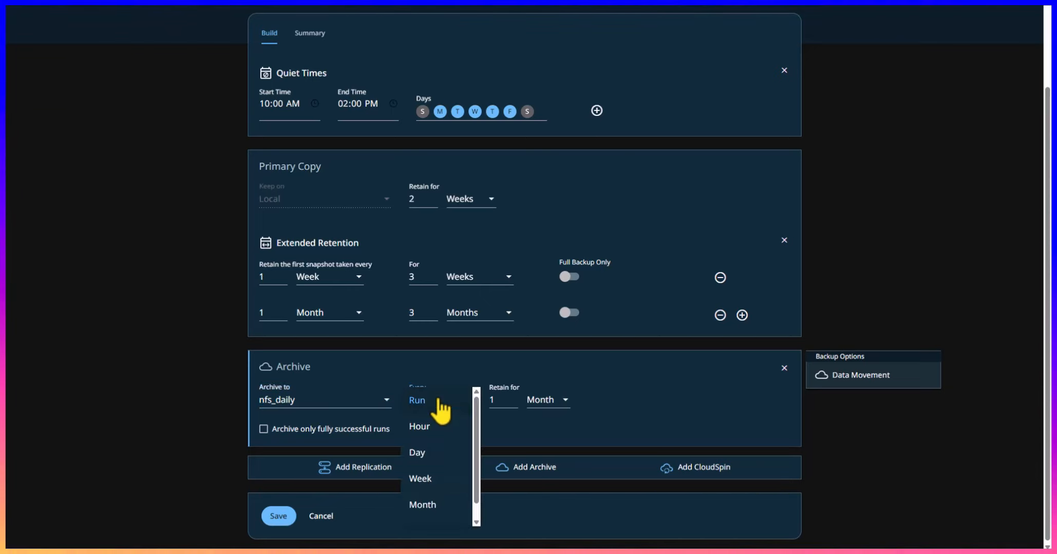
pyautogui.click(431, 453)
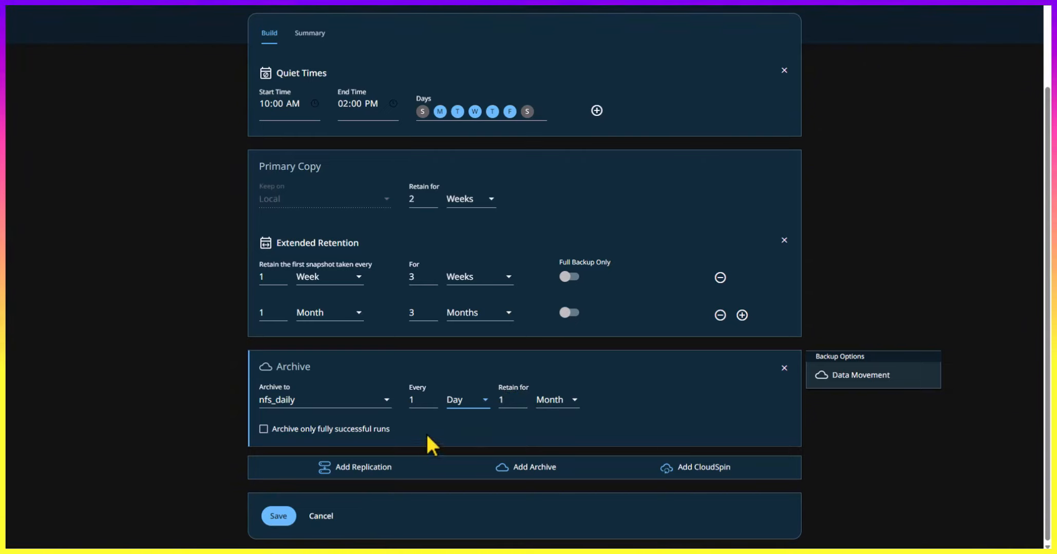
# Add a second archive to nfs_weekly, scheduled every 1 week and retained for 2 months
pyautogui.click(534, 468)
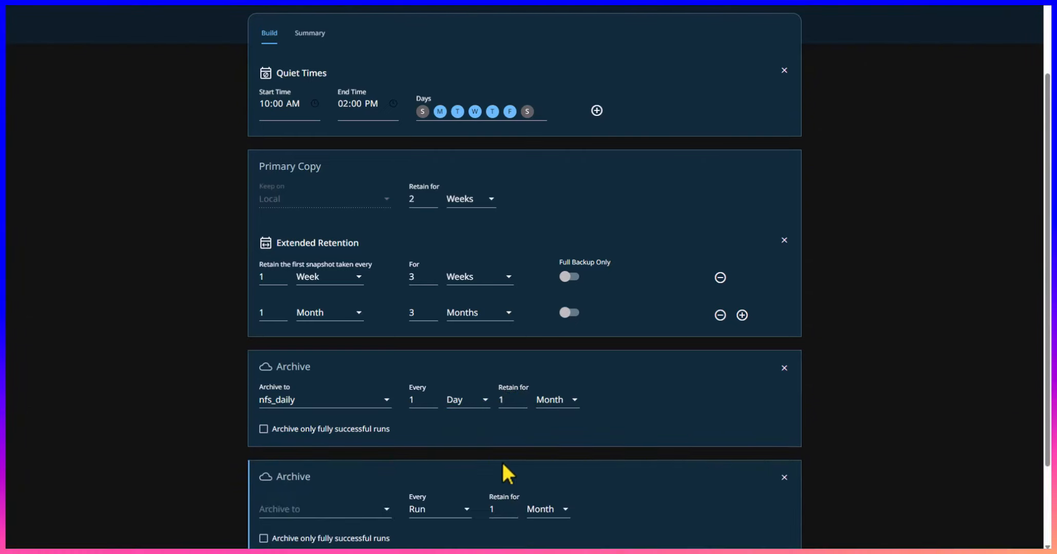
pyautogui.scroll(-2, 426, 446)
pyautogui.click(342, 401)
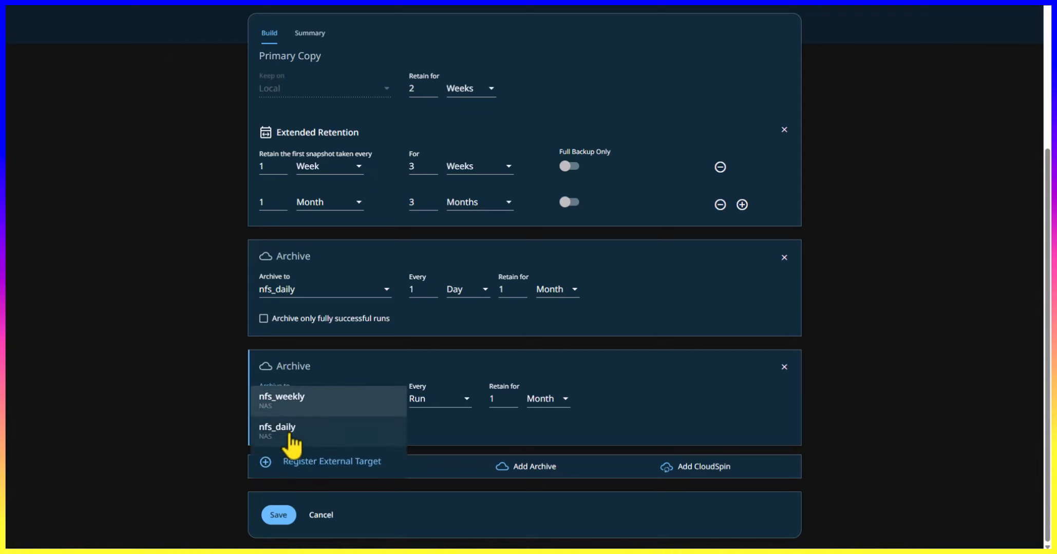
pyautogui.click(298, 400)
pyautogui.click(439, 400)
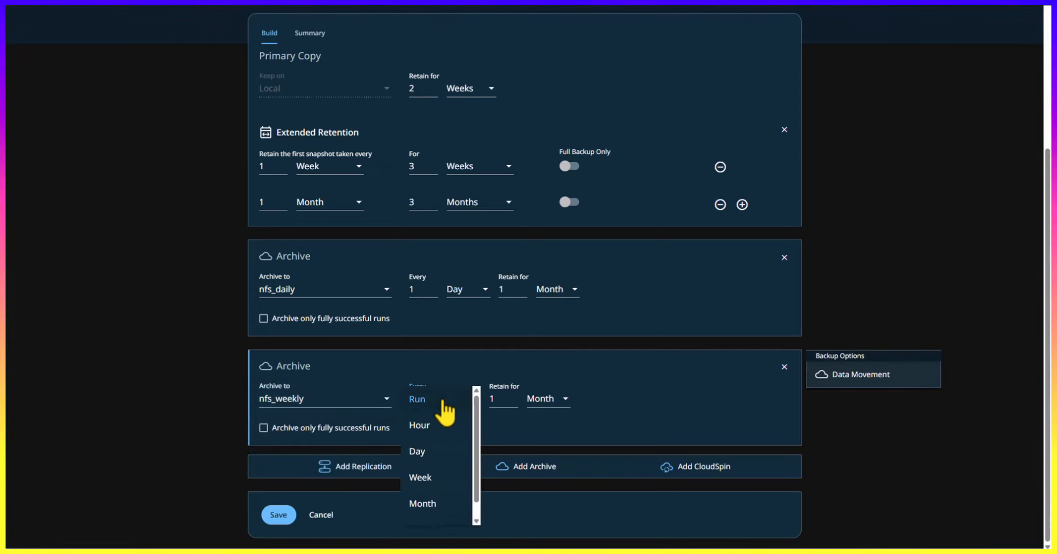
pyautogui.click(423, 478)
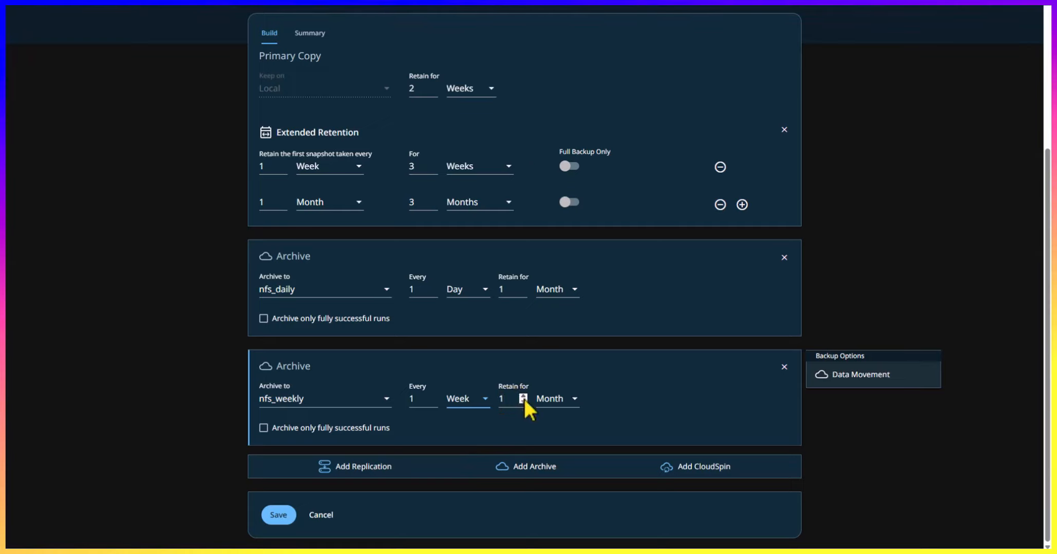
pyautogui.click(523, 396)
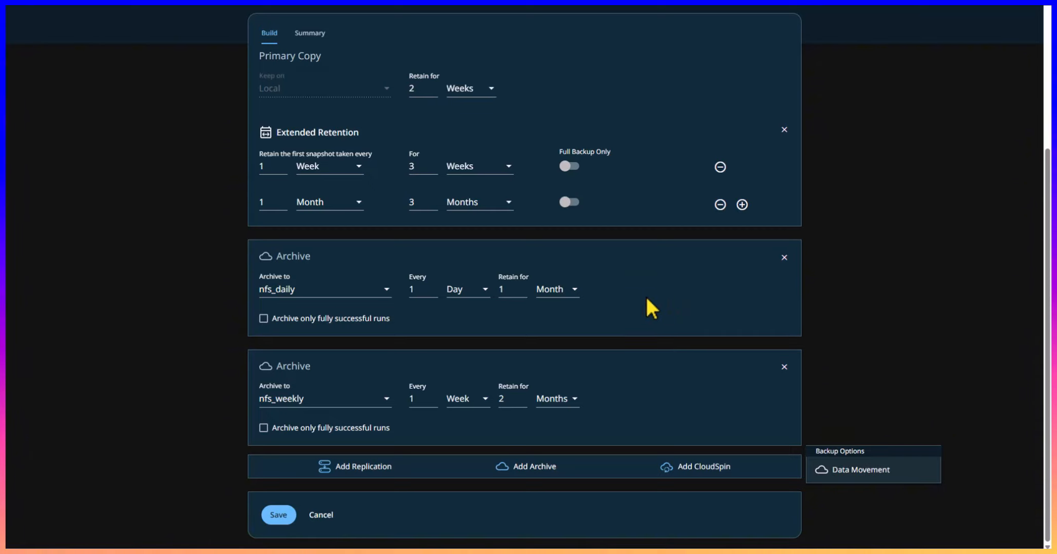
# Save the changes to the existing 12 Hours policy and check its assigned archive targets in the policy list
pyautogui.click(277, 516)
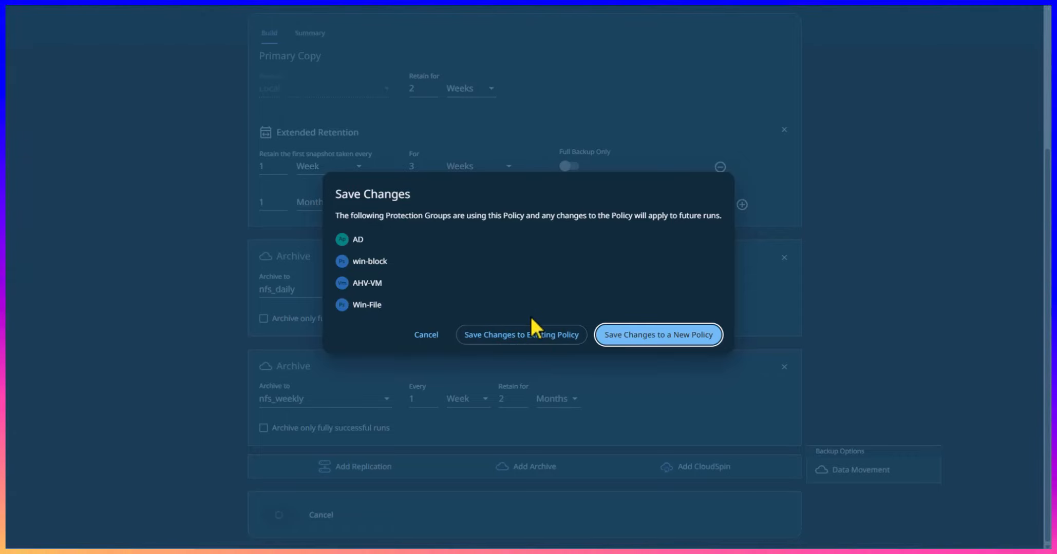
pyautogui.click(530, 339)
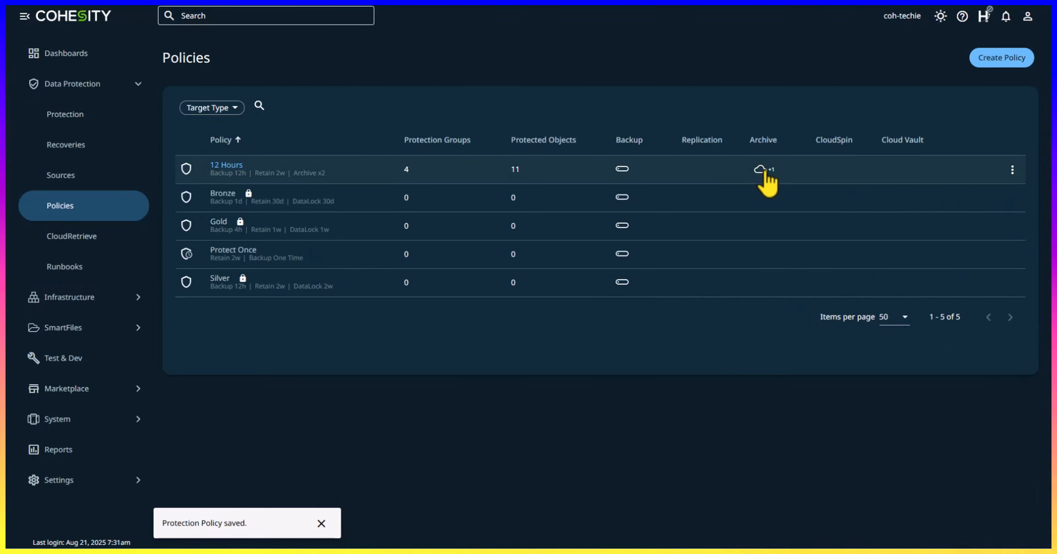
pyautogui.click(765, 171)
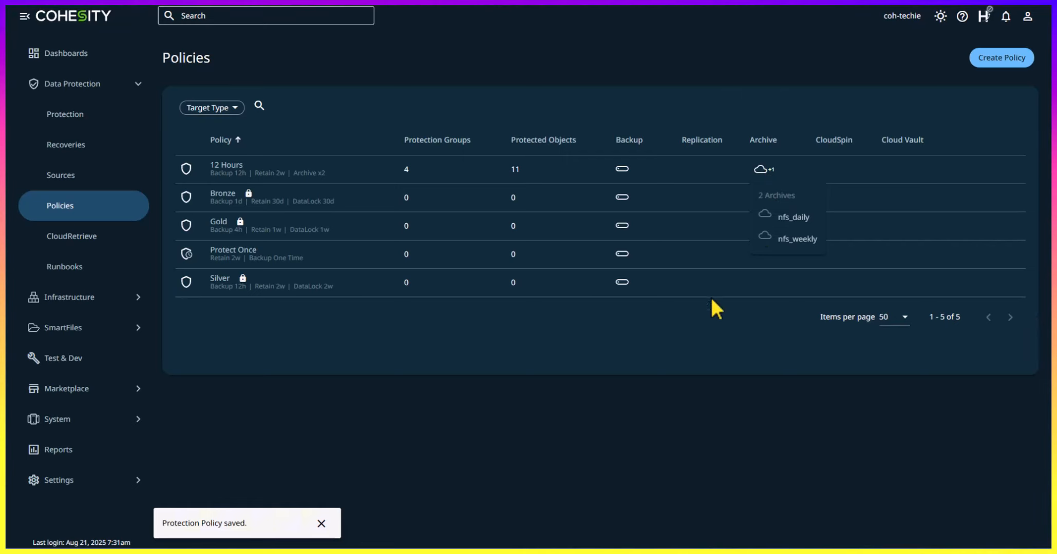
# Start an immediate incremental run of the Win-File protection group with archiving to nfs_daily and nfs_weekly
pyautogui.click(77, 120)
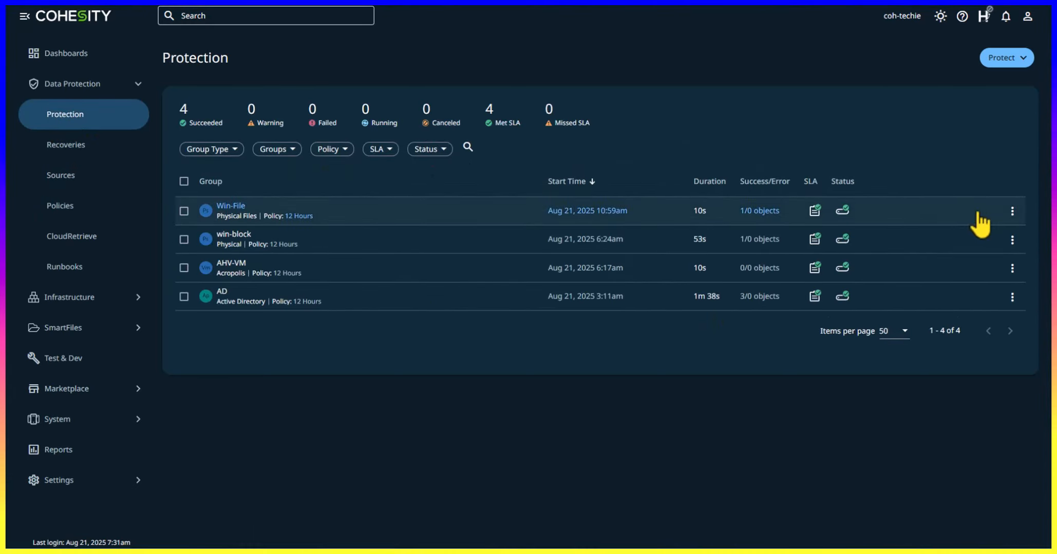
pyautogui.click(1012, 212)
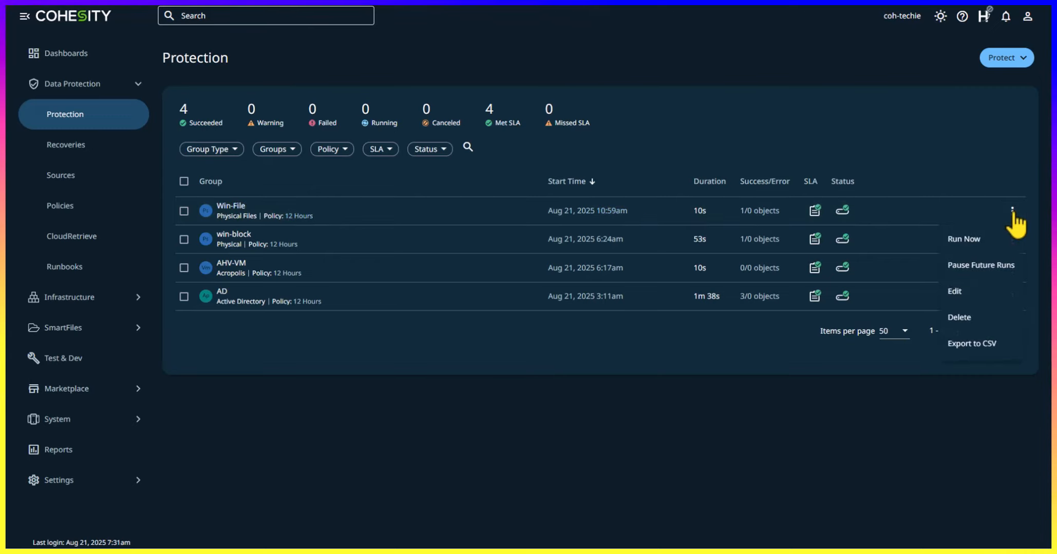
pyautogui.click(963, 240)
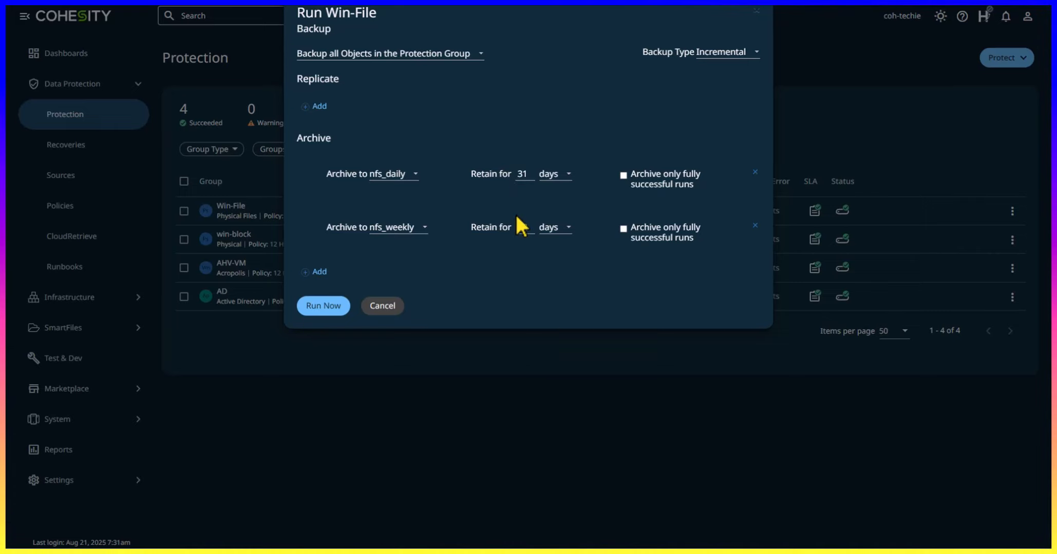
pyautogui.click(333, 308)
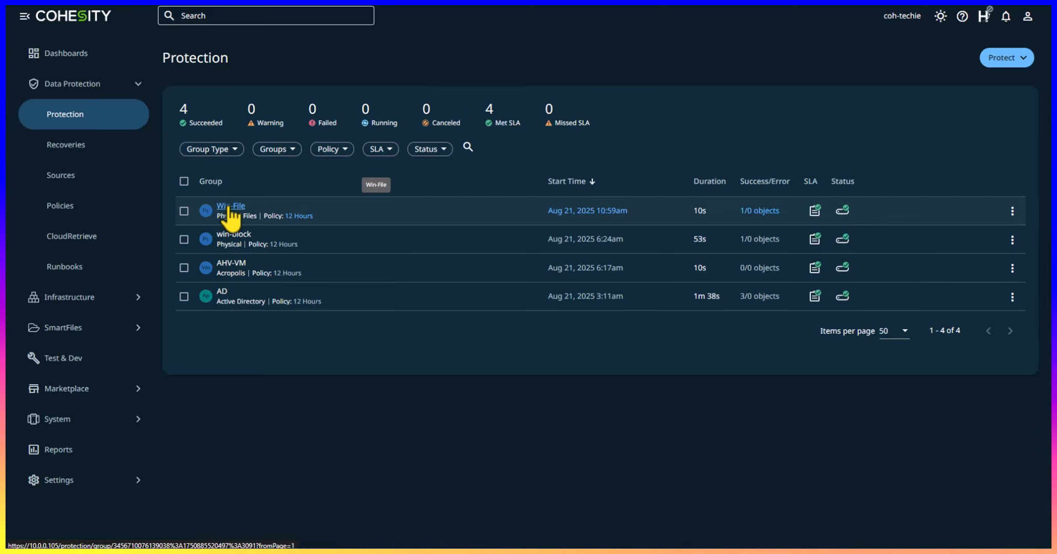
# Examine the newest Win-File run, checking its backup progress and the status of its nfs_weekly and nfs_daily archives
pyautogui.click(230, 207)
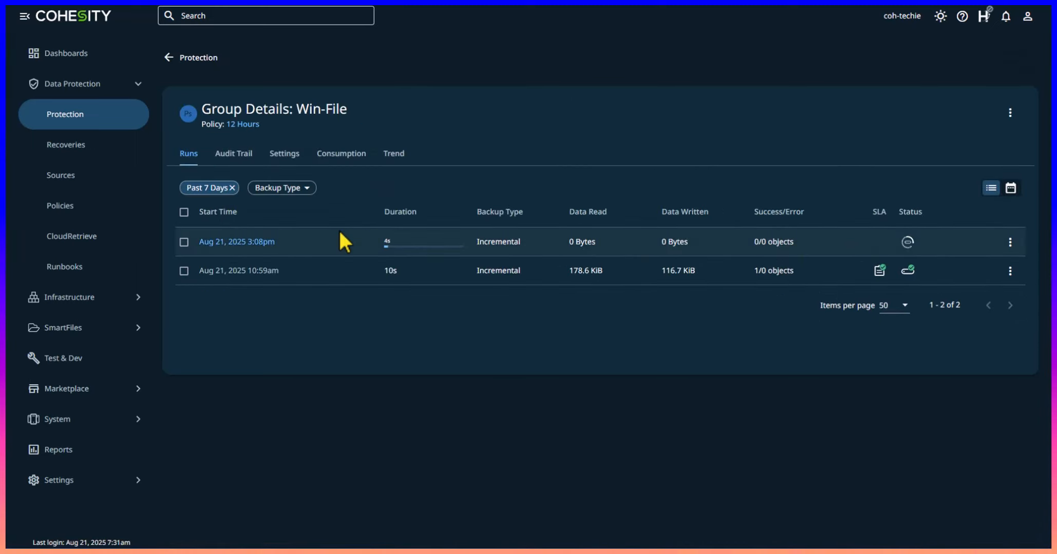
pyautogui.click(236, 244)
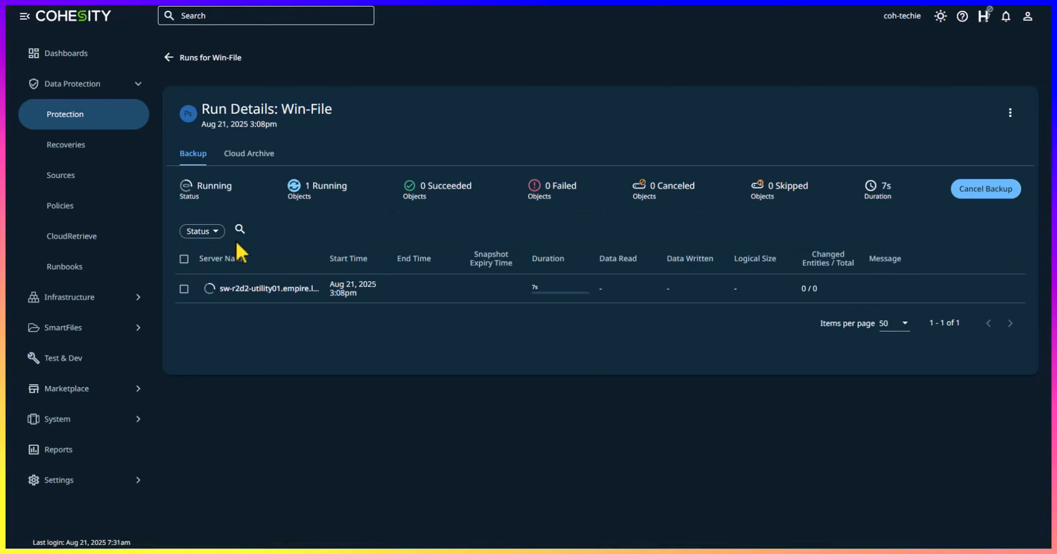
pyautogui.click(249, 156)
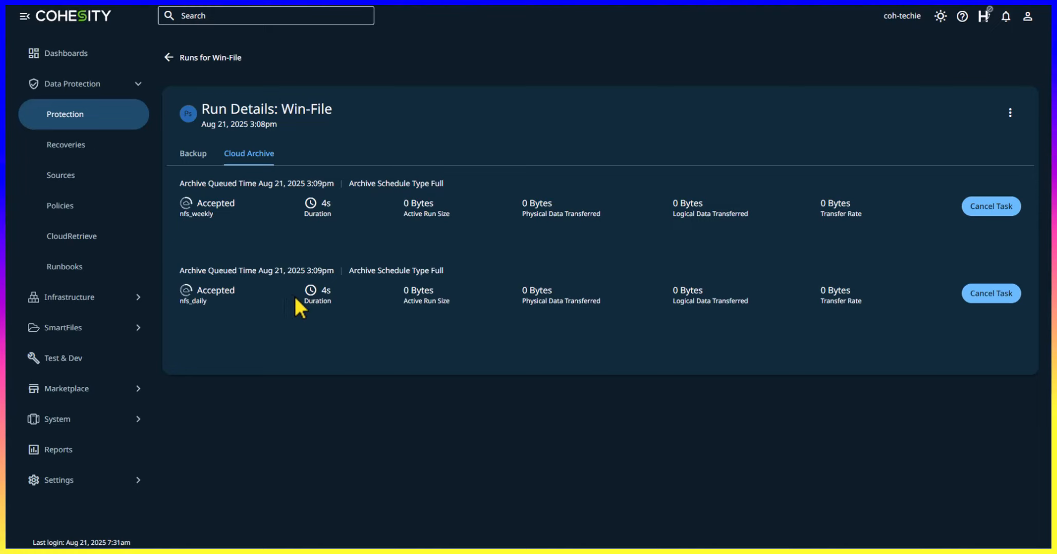
pyautogui.click(169, 58)
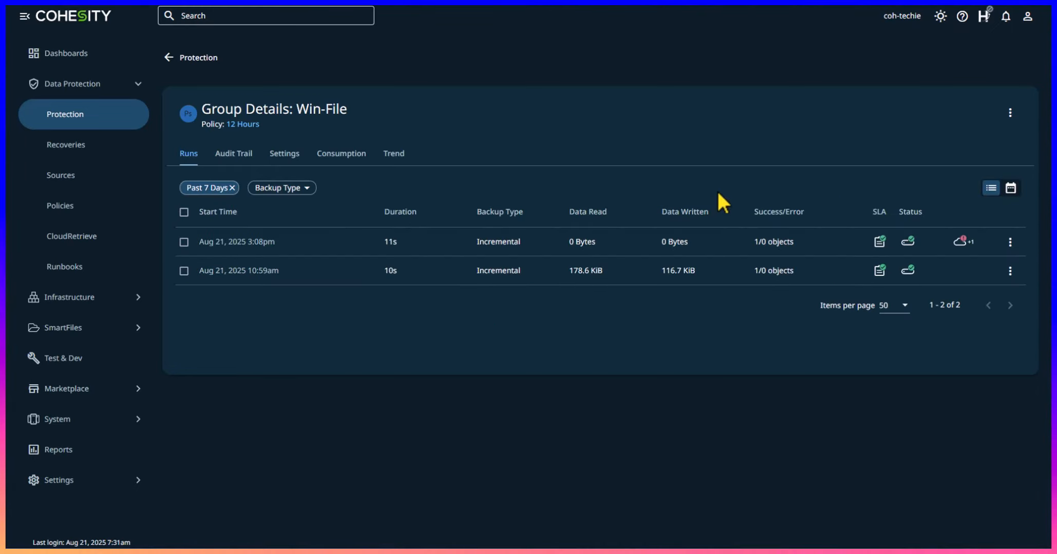
pyautogui.click(962, 245)
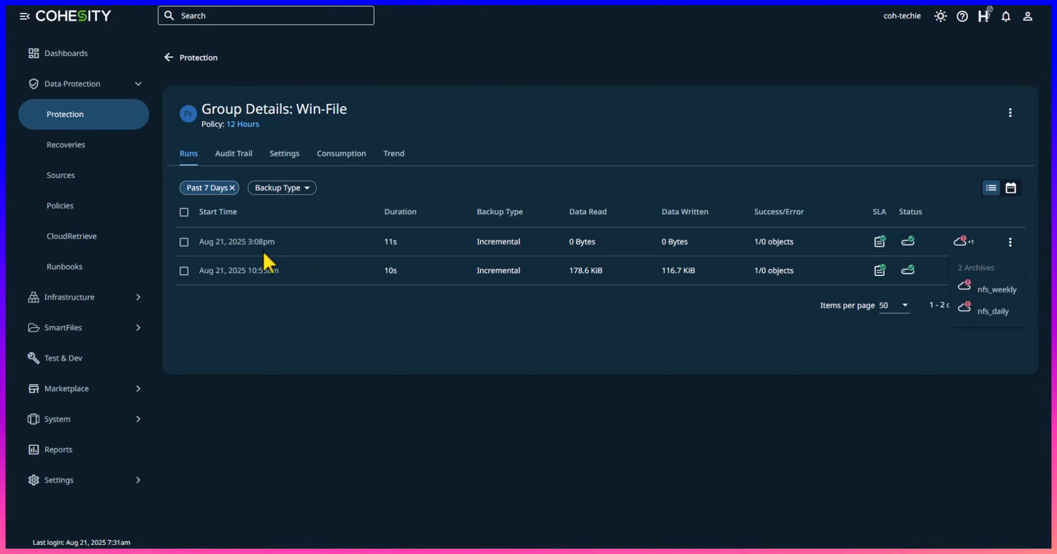
pyautogui.click(978, 292)
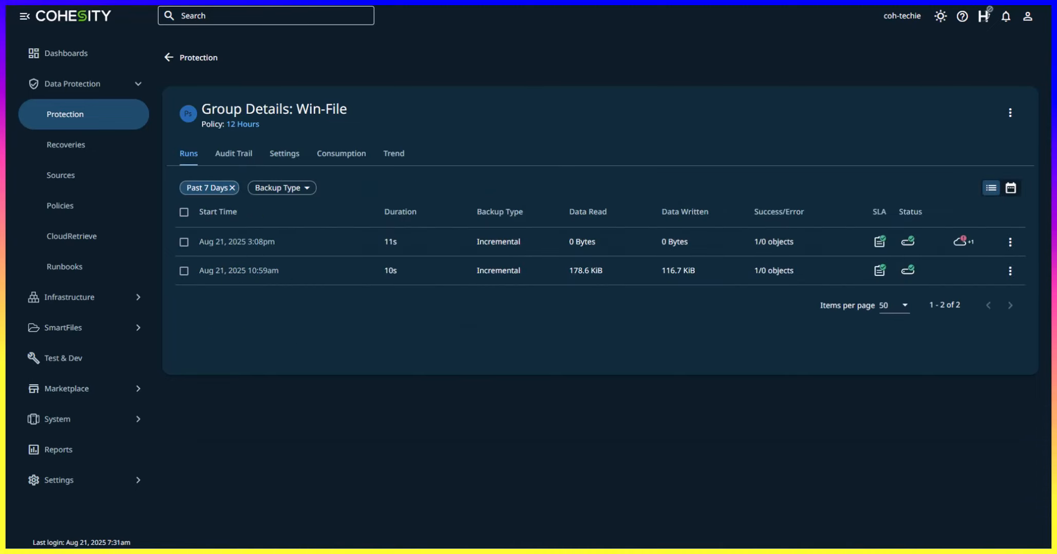
# Re-sync the nfs_daily and nfs_weekly archives of the Aug 21, 2025 3:08pm Win-File run and check their cloud archive status
pyautogui.click(1010, 243)
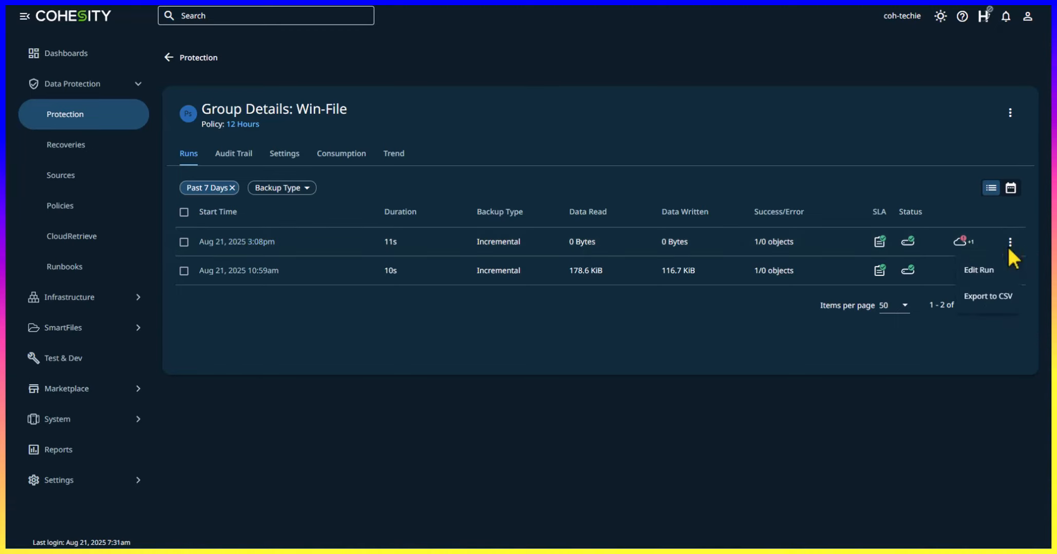
pyautogui.click(988, 278)
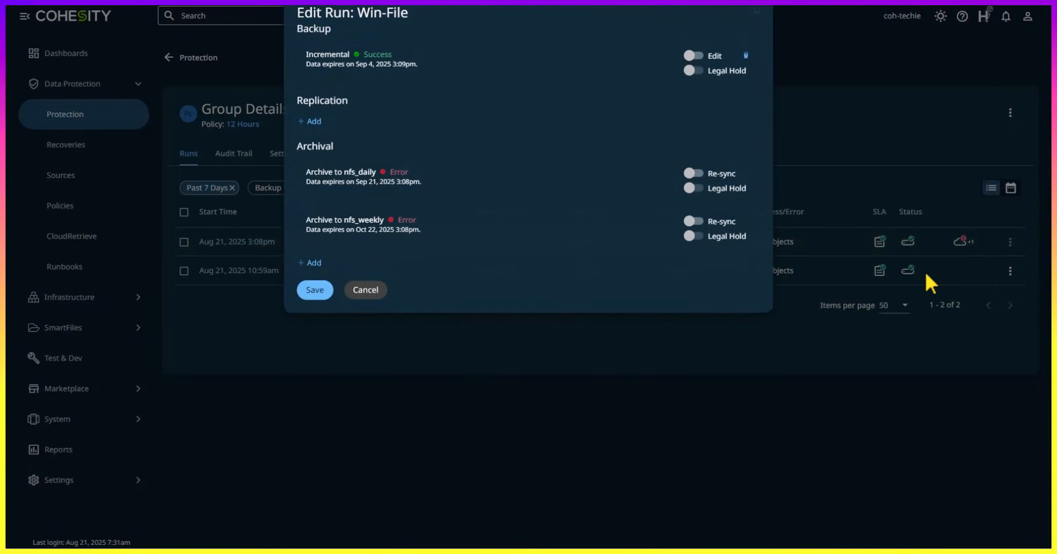
pyautogui.click(692, 173)
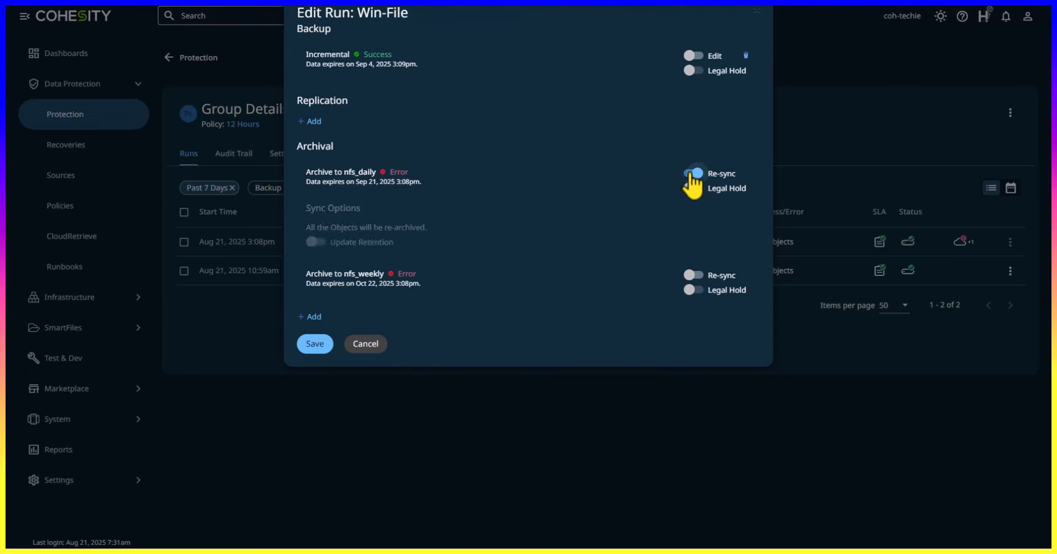
pyautogui.click(692, 275)
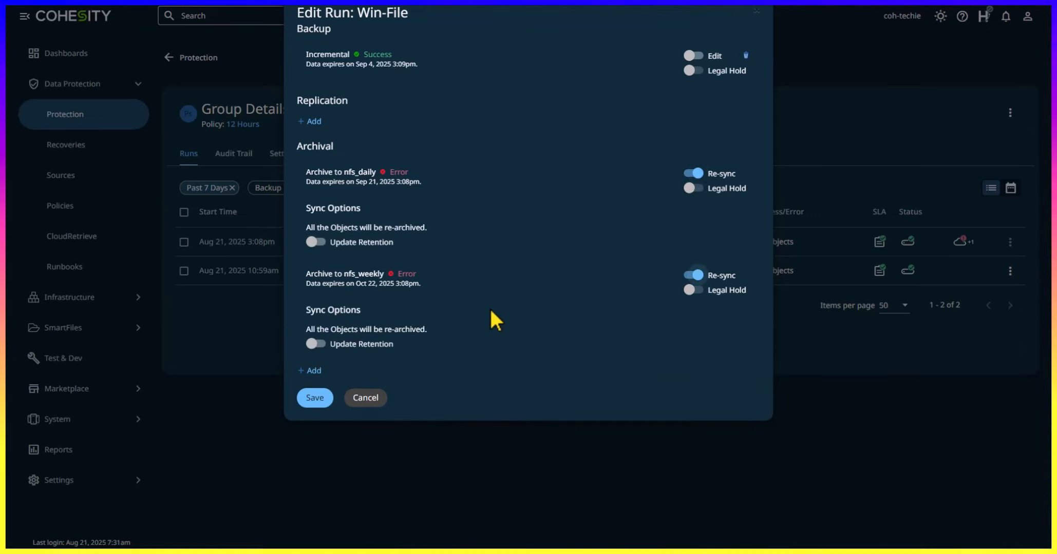
pyautogui.click(314, 400)
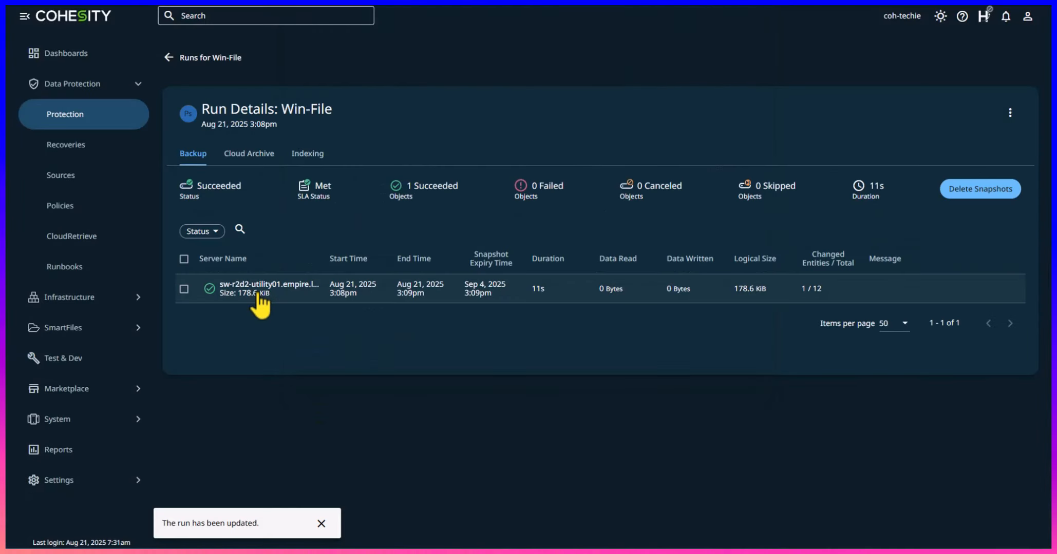
pyautogui.click(242, 160)
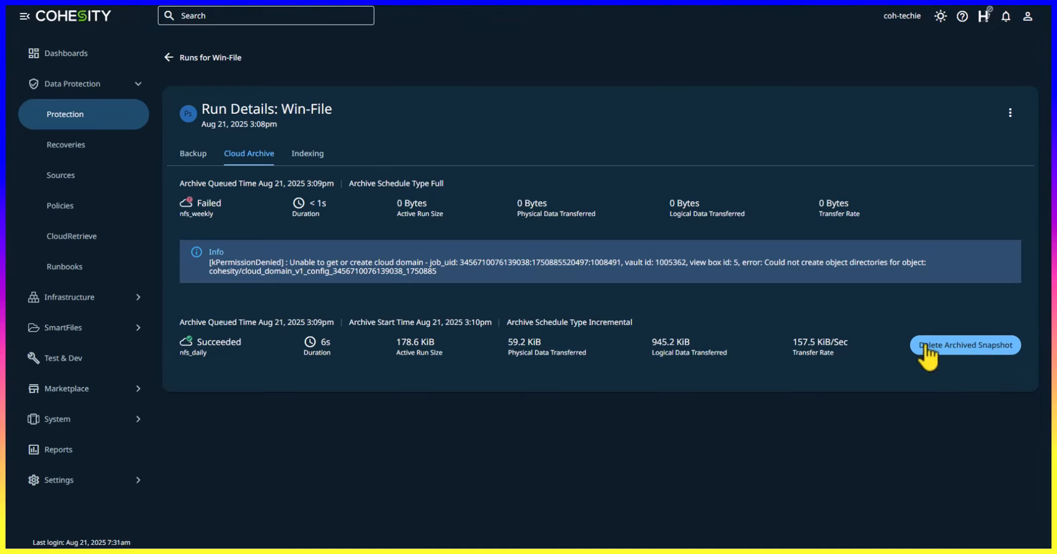
pyautogui.click(168, 57)
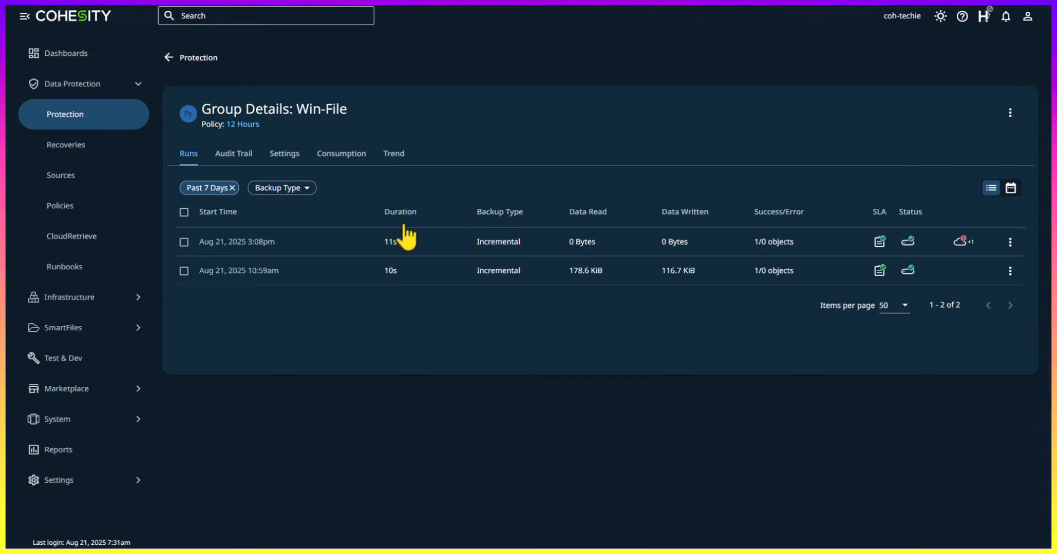
pyautogui.click(1009, 242)
pyautogui.click(981, 270)
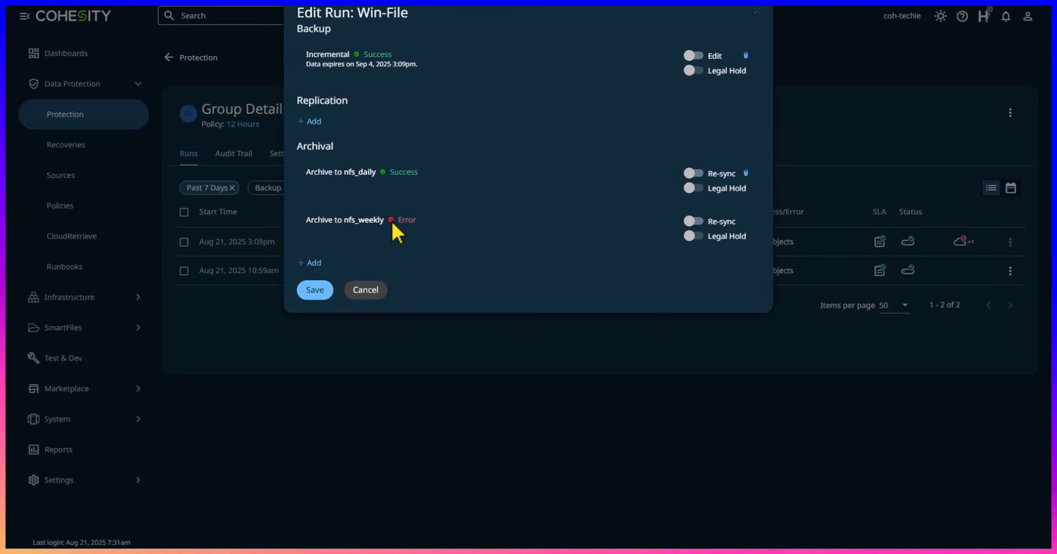
pyautogui.click(694, 221)
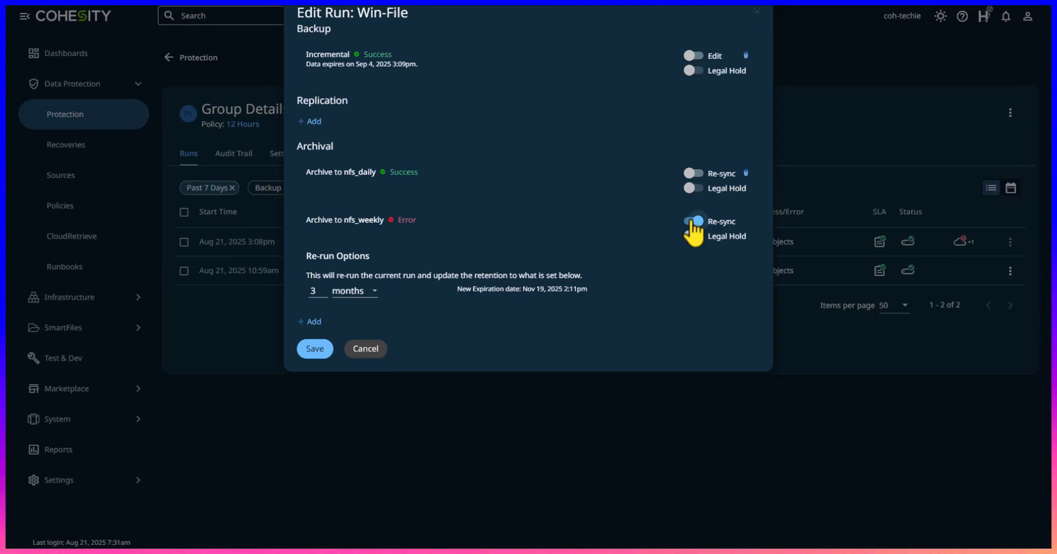
pyautogui.click(694, 221)
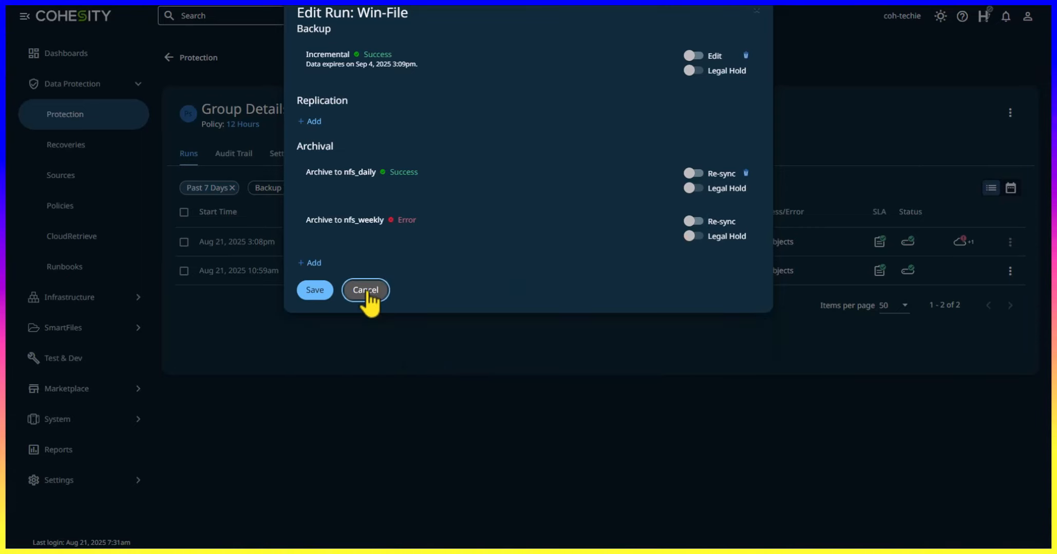
pyautogui.click(367, 295)
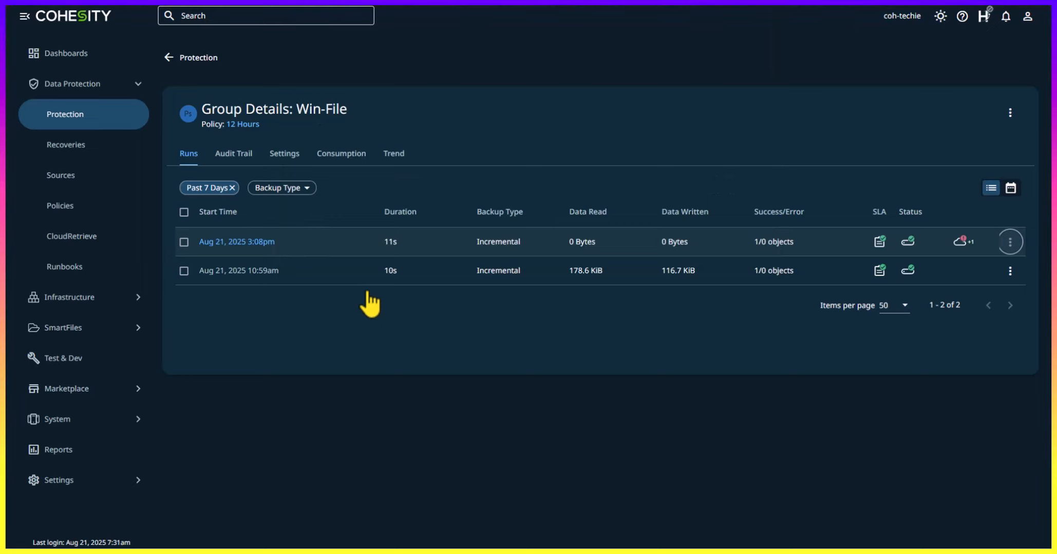
# Check the nfs_weekly and nfs_daily cloud archive results of the Aug 21, 2025 3:15pm Win-File run
pyautogui.click(830, 268)
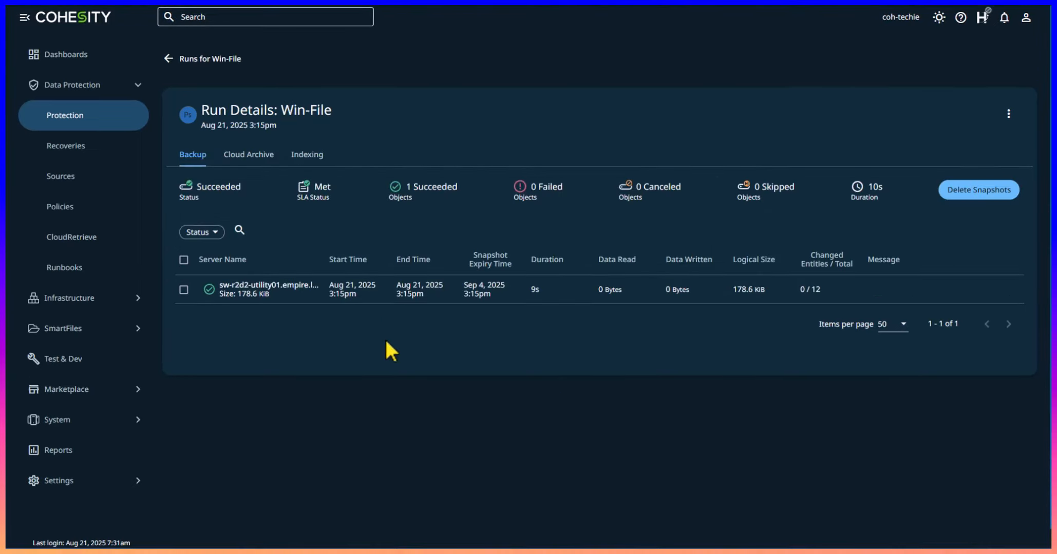
pyautogui.click(249, 155)
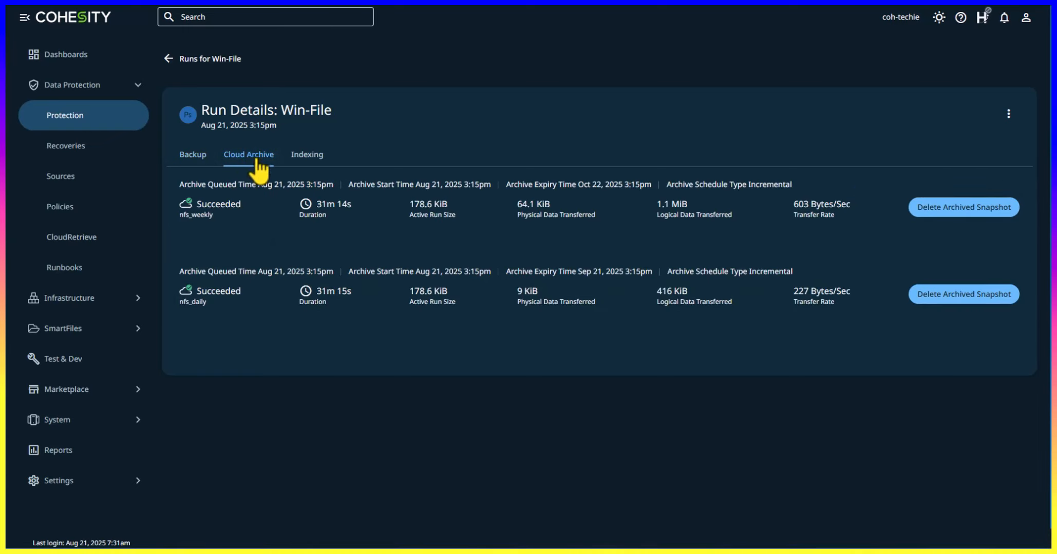
pyautogui.click(168, 58)
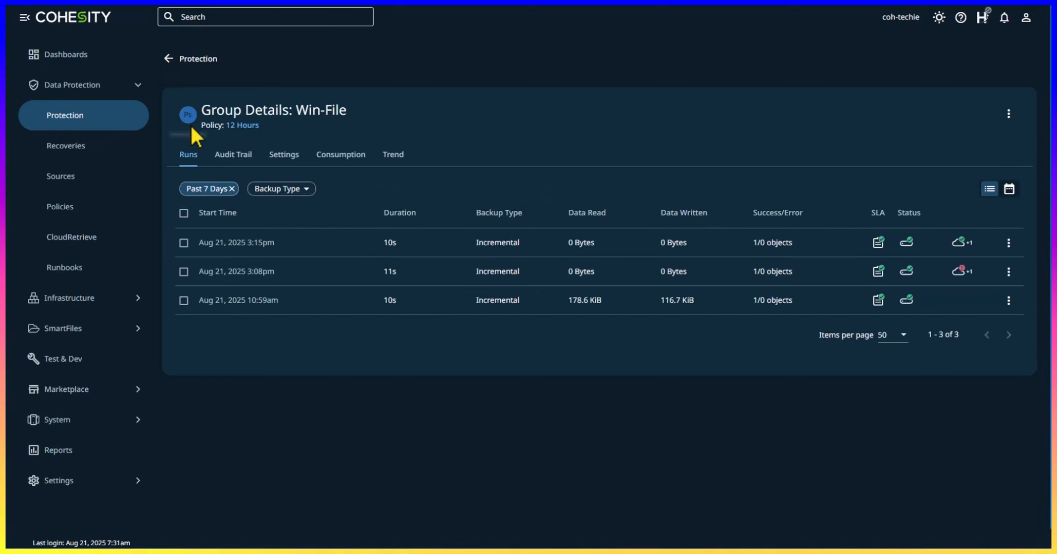
# Check the cloud archive results of the AD protection group's Aug 21, 2025 3:11pm run
pyautogui.click(169, 58)
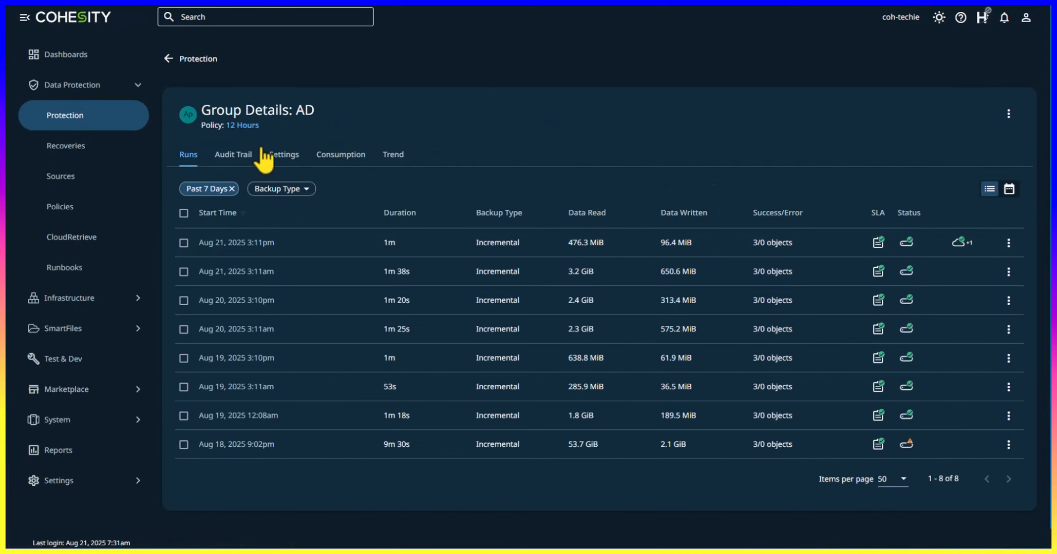
pyautogui.click(295, 242)
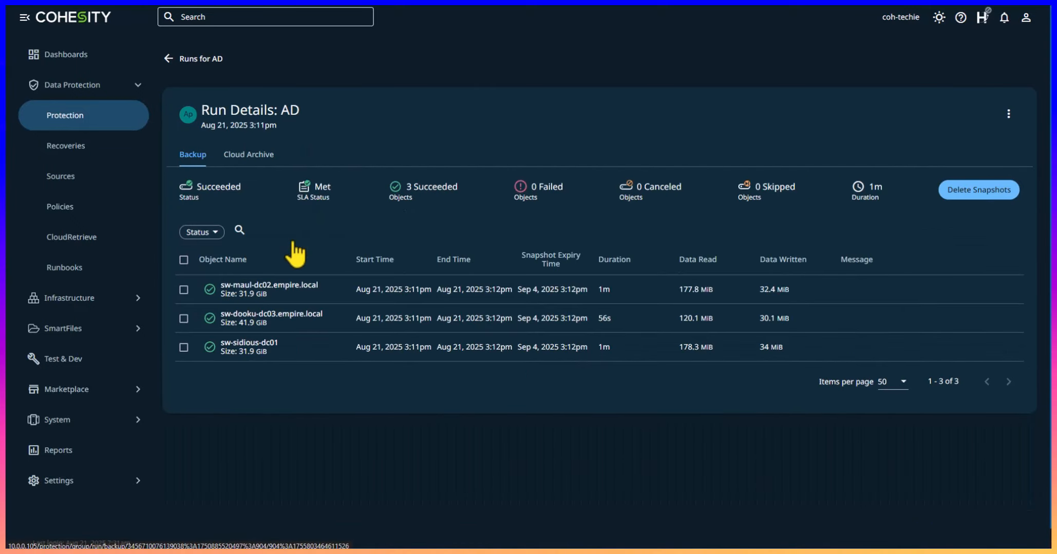
pyautogui.click(251, 155)
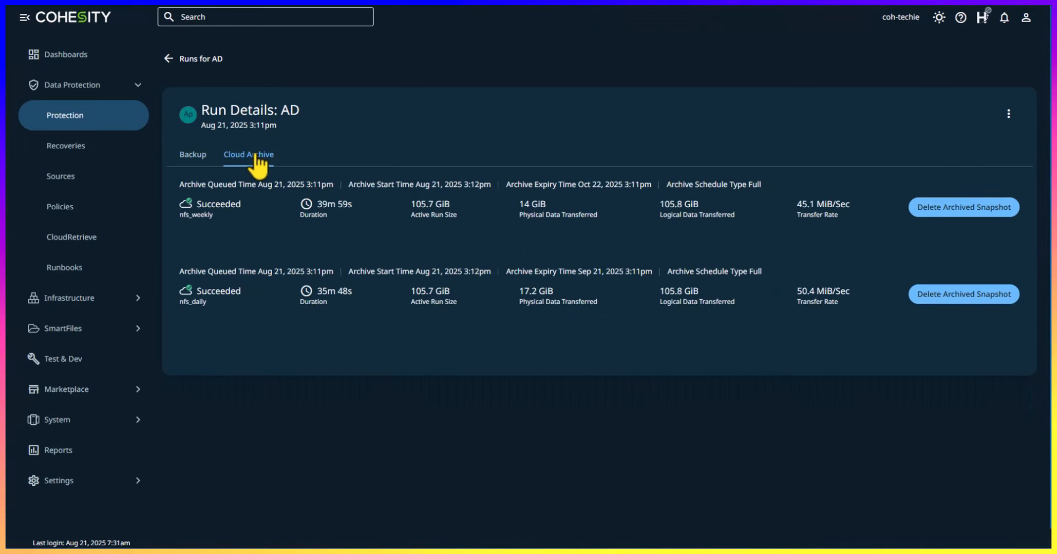
# Switch to File Explorer and inspect the cohesity folder and its AD archive subfolder in the nfs_cohesity_weekly_archive share
pyautogui.hotkey('alt', 'Tab')
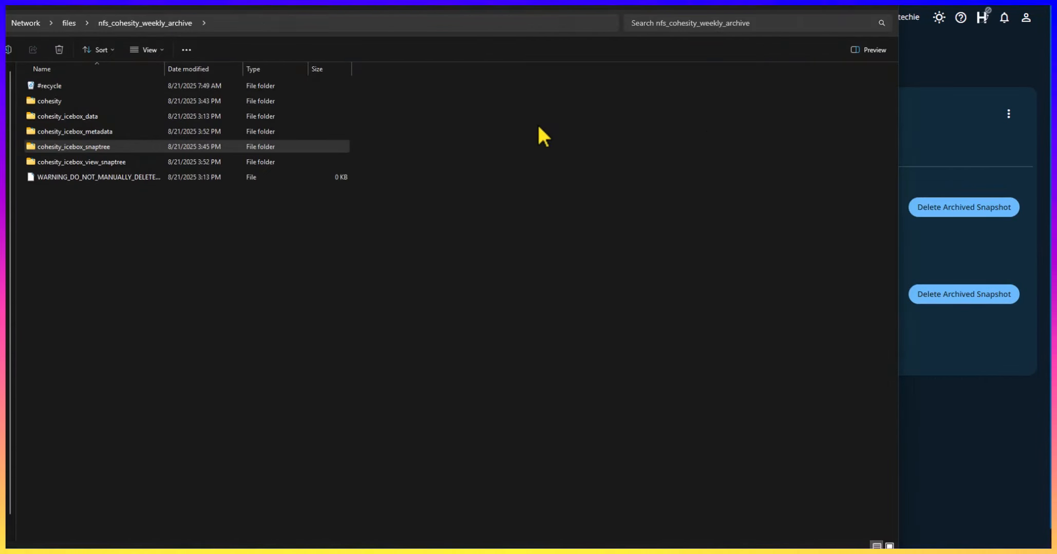
pyautogui.doubleClick(52, 101)
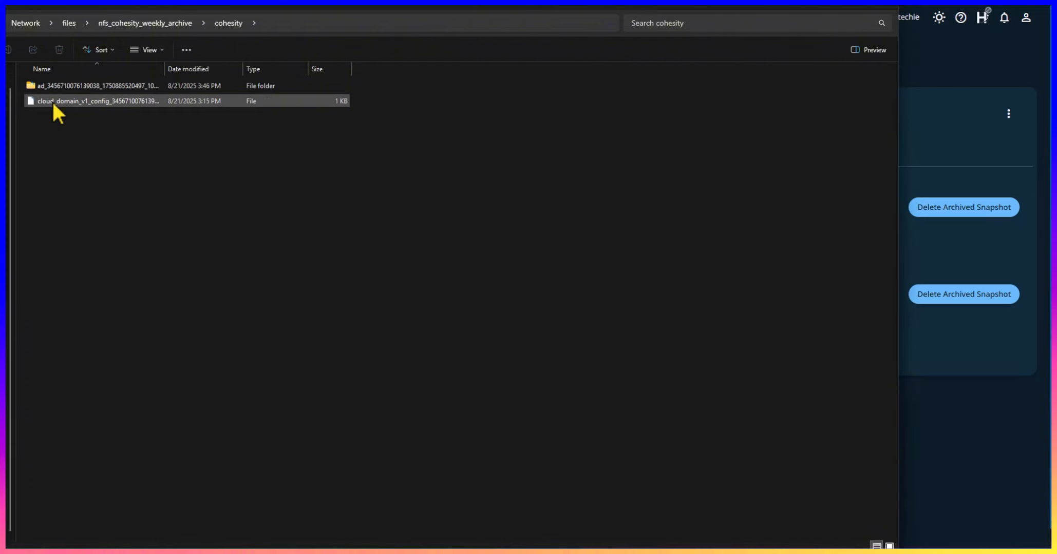
pyautogui.doubleClick(83, 84)
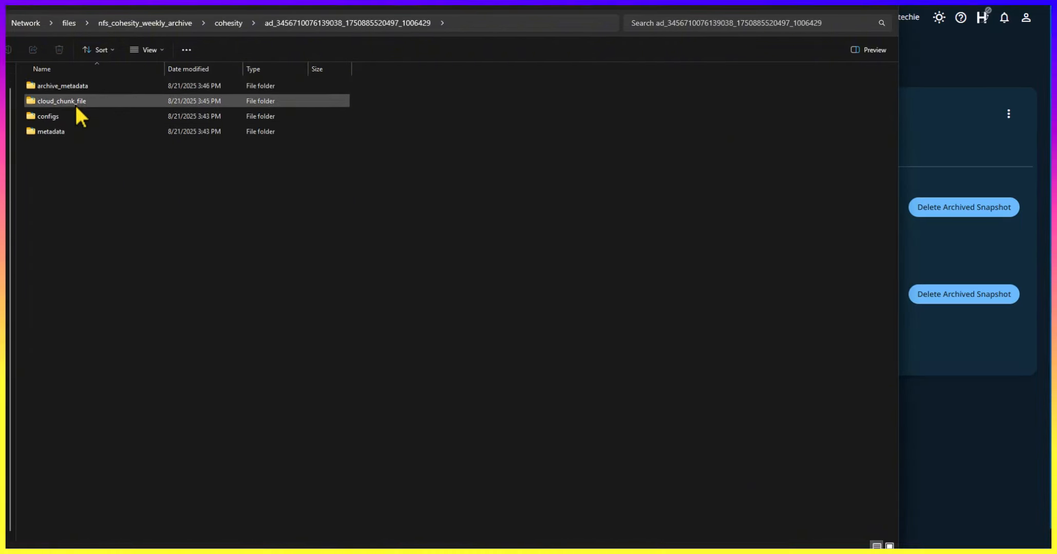
pyautogui.click(224, 23)
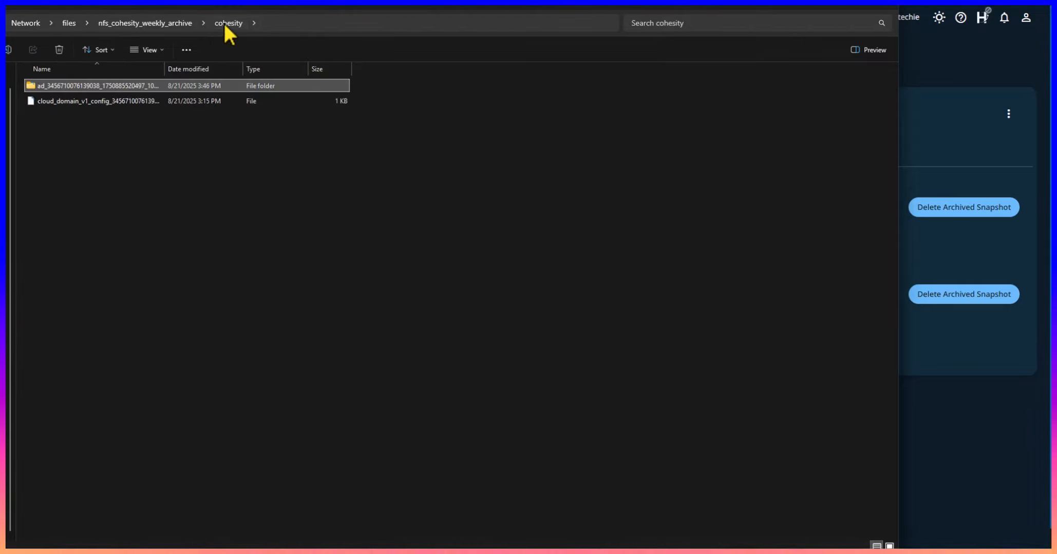
pyautogui.click(178, 23)
# Inspect the files nested inside cohesity_icebox_view_snaptree, then return to the nfs_cohesity_weekly_archive root
pyautogui.moveTo(70, 117)
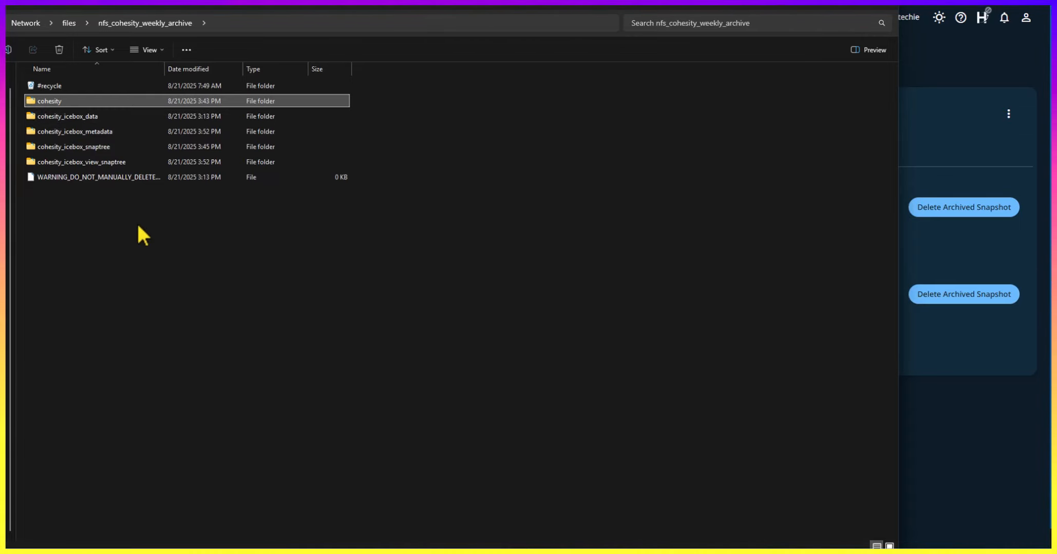
pyautogui.click(98, 163)
pyautogui.doubleClick(98, 163)
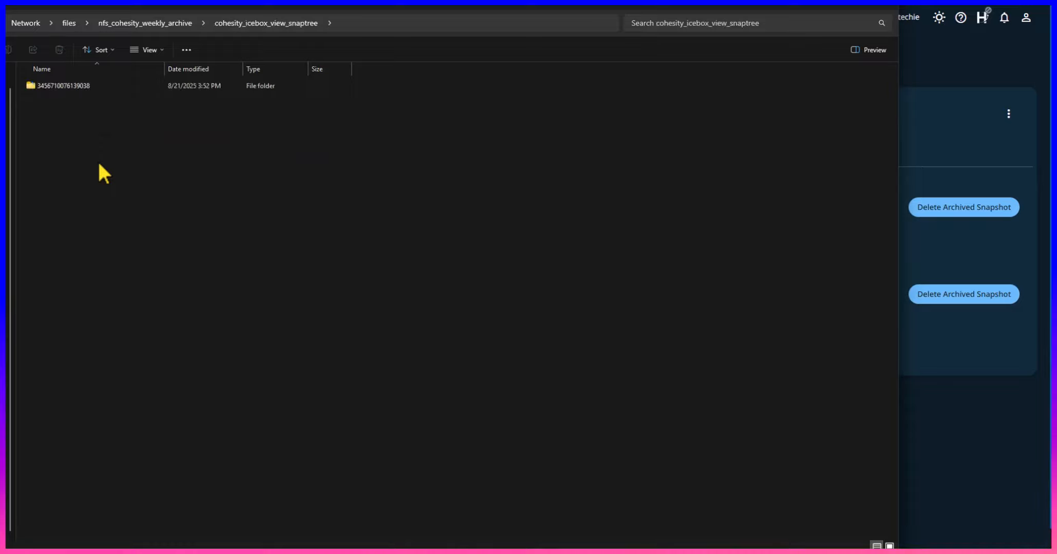
pyautogui.doubleClick(55, 84)
pyautogui.doubleClick(56, 84)
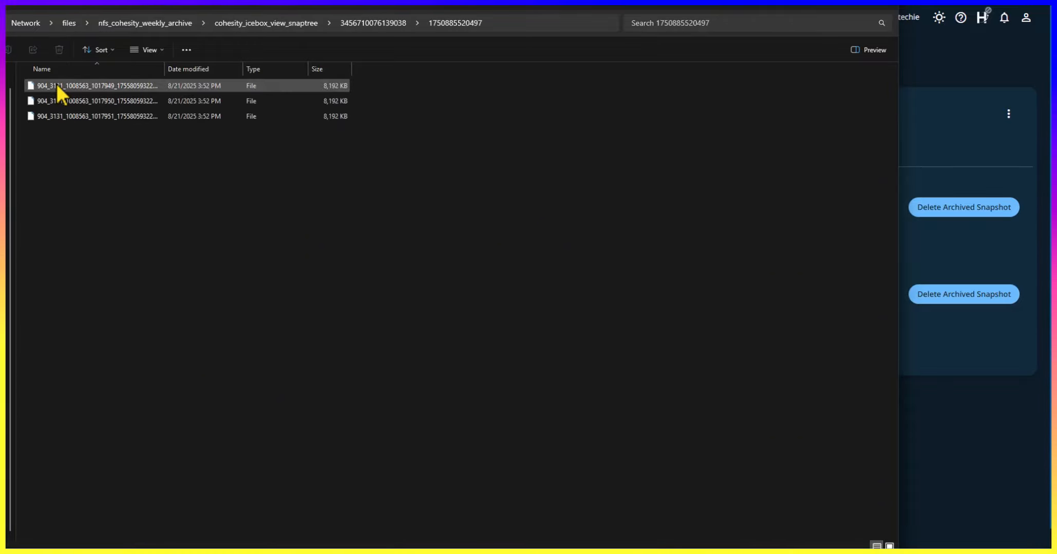
pyautogui.click(156, 22)
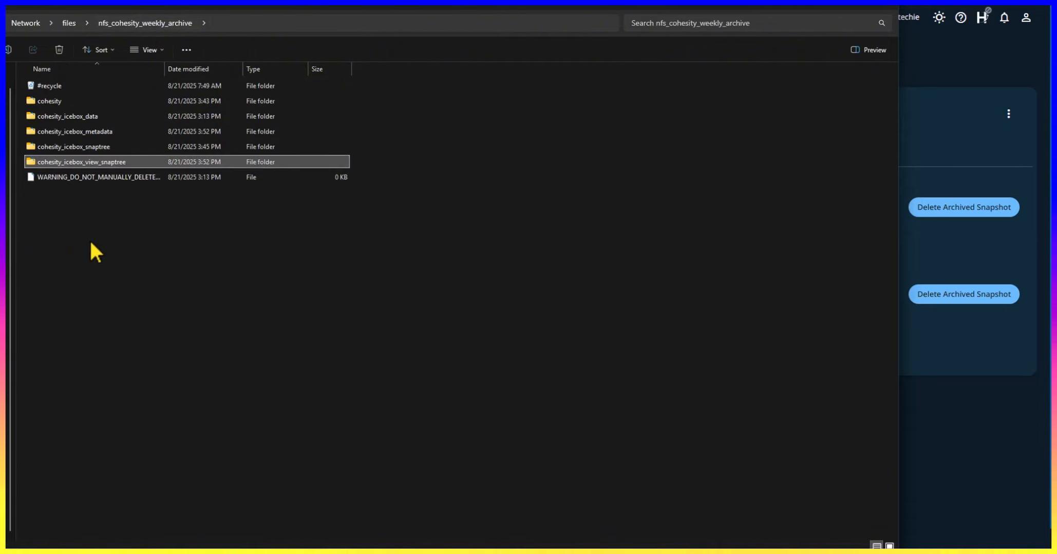